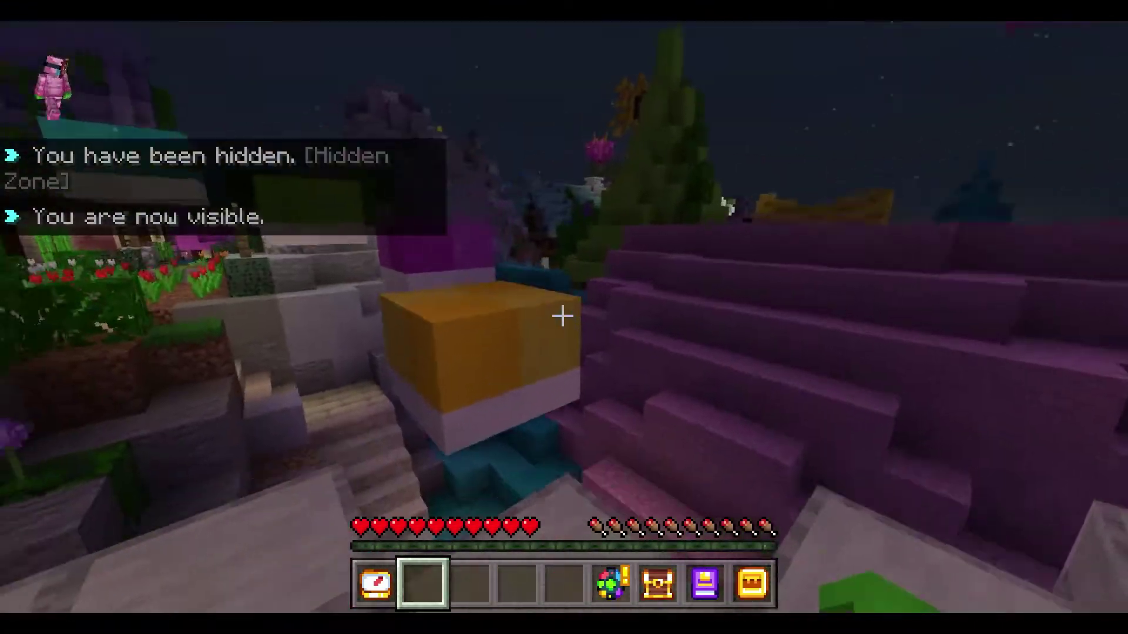
{"action": "key", "text": "w"}
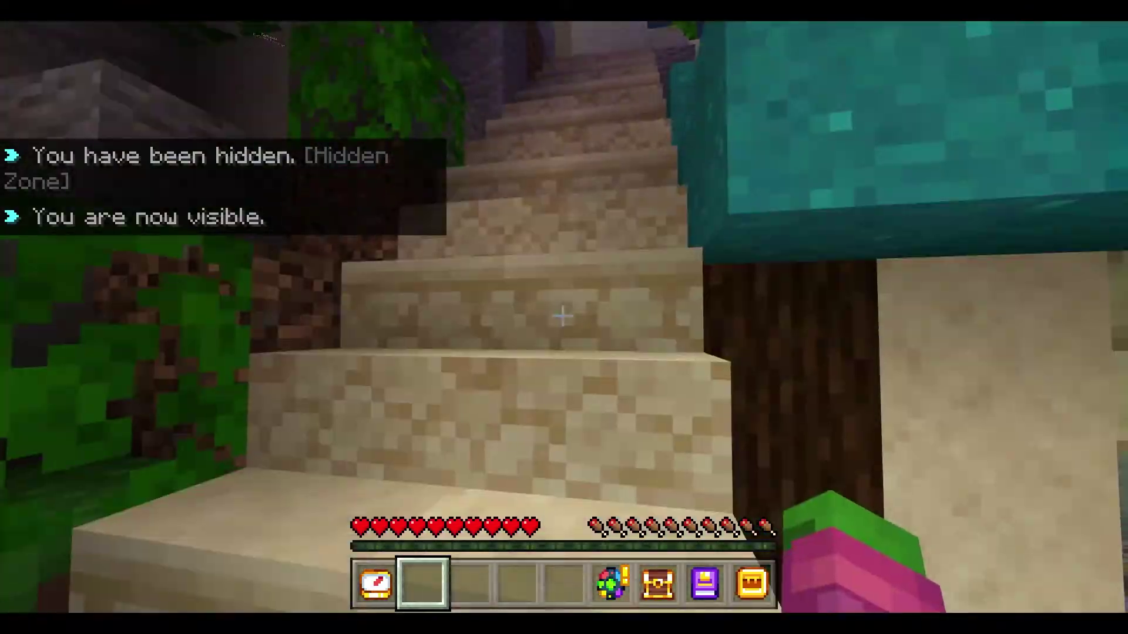
{"action": "key", "text": "w"}
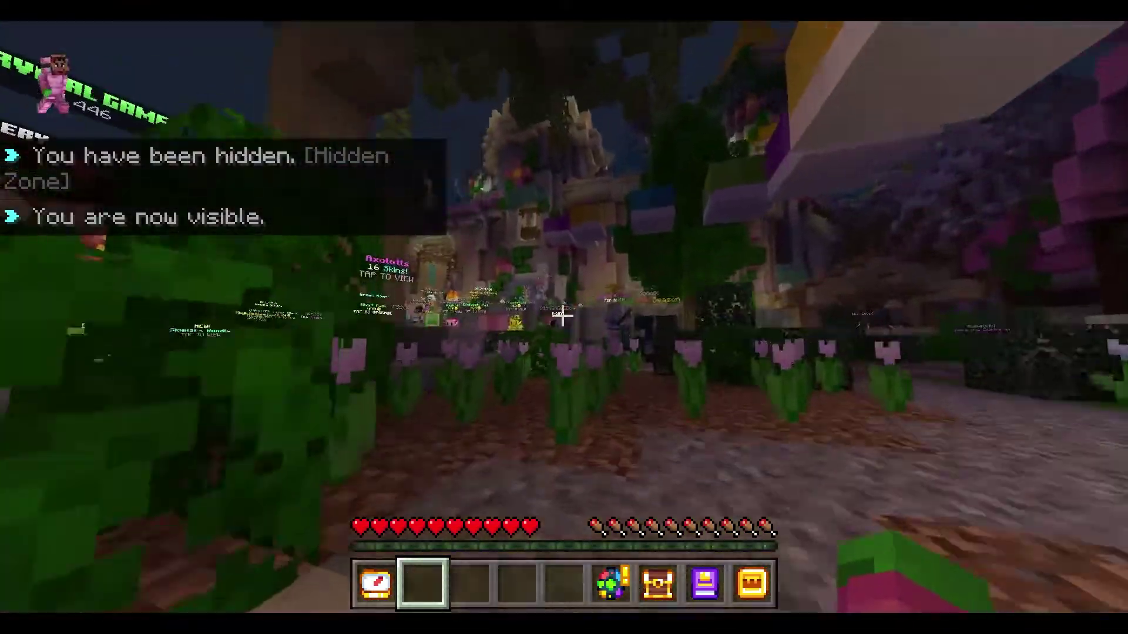
{"action": "key", "text": "w"}
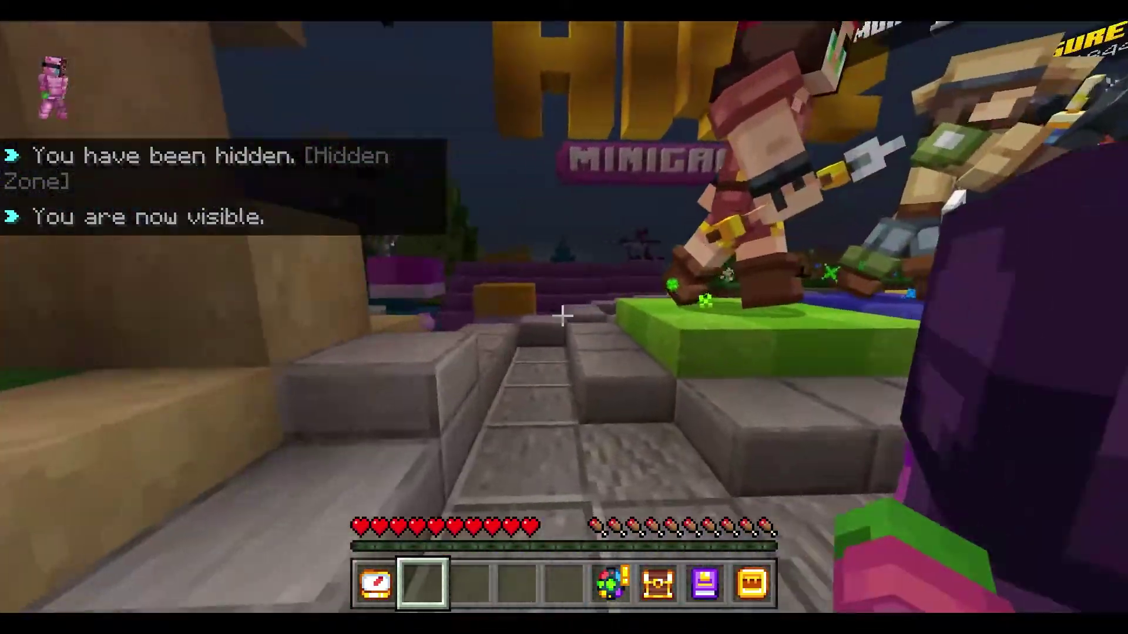
{"action": "key", "text": "w"}
{"action": "key", "text": "space"}
{"action": "key", "text": "space"}
{"action": "key", "text": "space"}
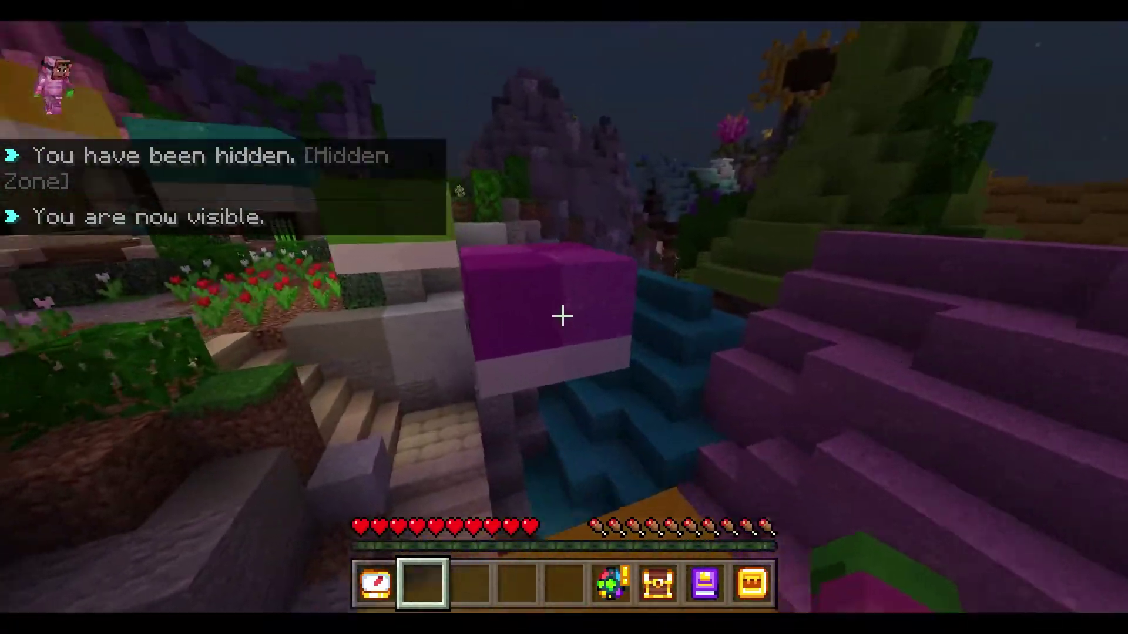
{"action": "key", "text": "w"}
{"action": "key", "text": "space"}
{"action": "key", "text": "space"}
{"action": "key", "text": "space"}
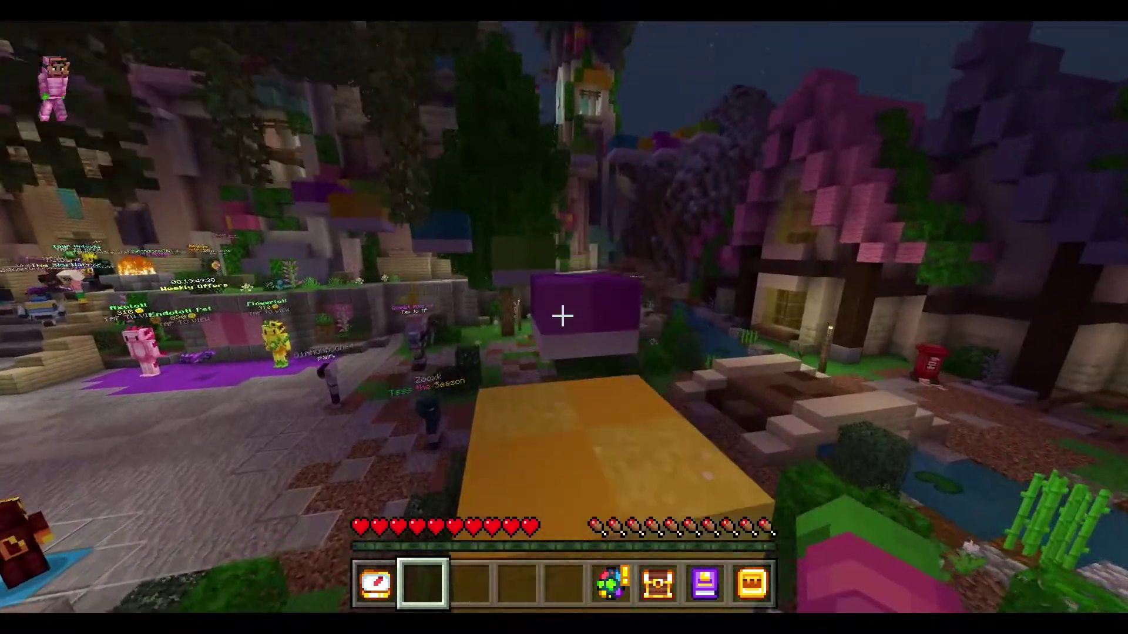
{"action": "key", "text": "w"}
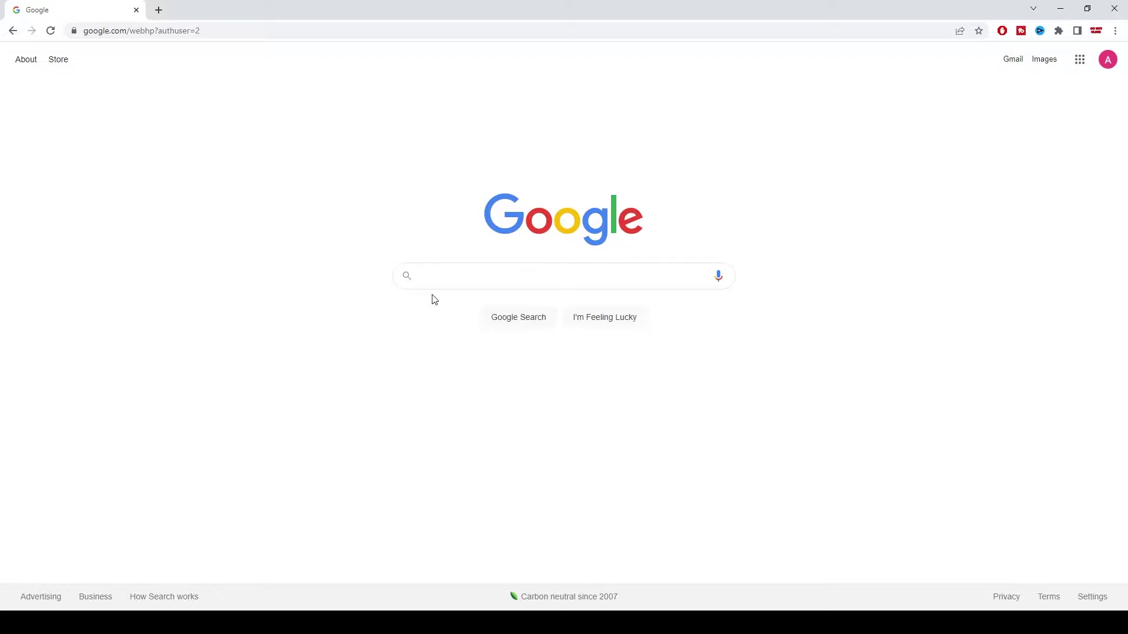
- Search Google for "minecraft skins" and open The Skindex website
{"action": "left_click", "coordinate": [451, 276]}
{"action": "type", "text": "minecraft skins"}
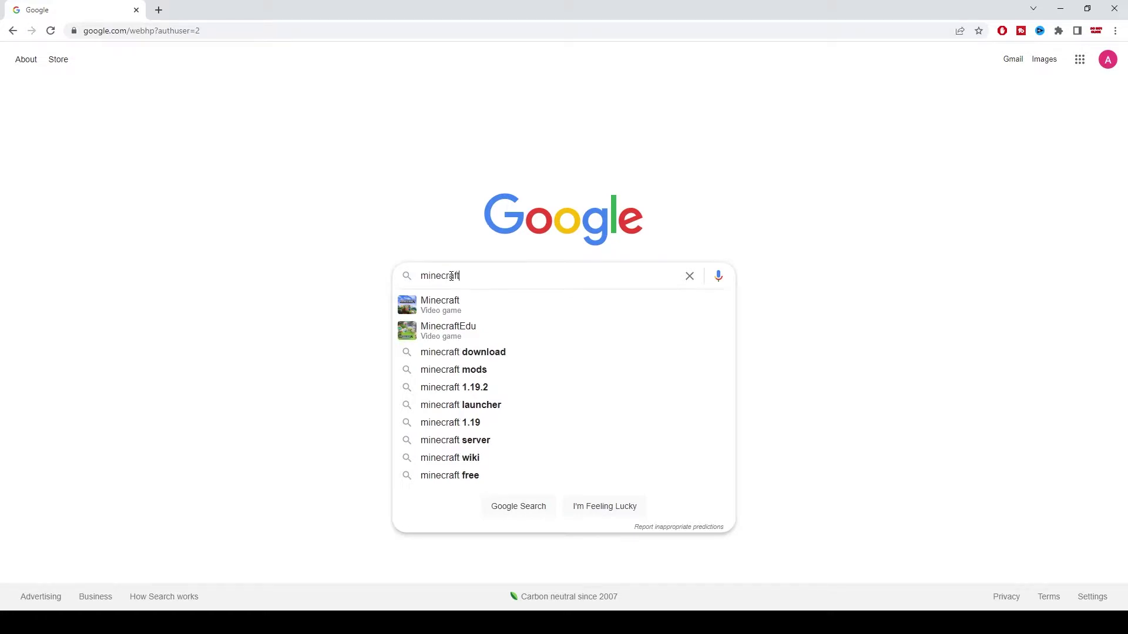
{"action": "key", "text": "Return"}
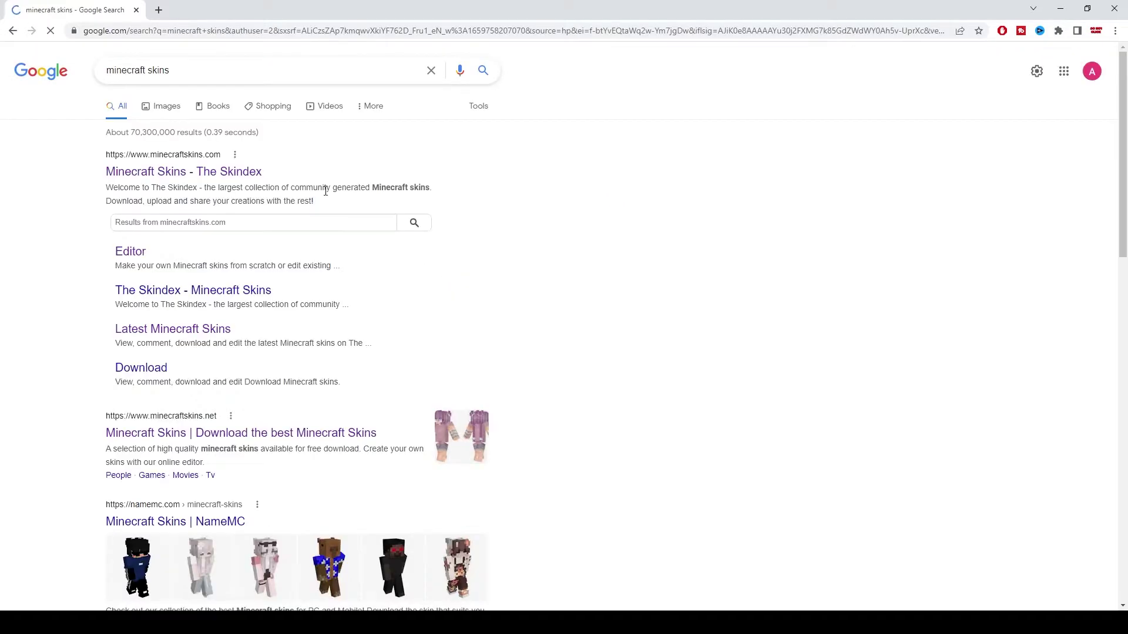
{"action": "left_click", "coordinate": [174, 176]}
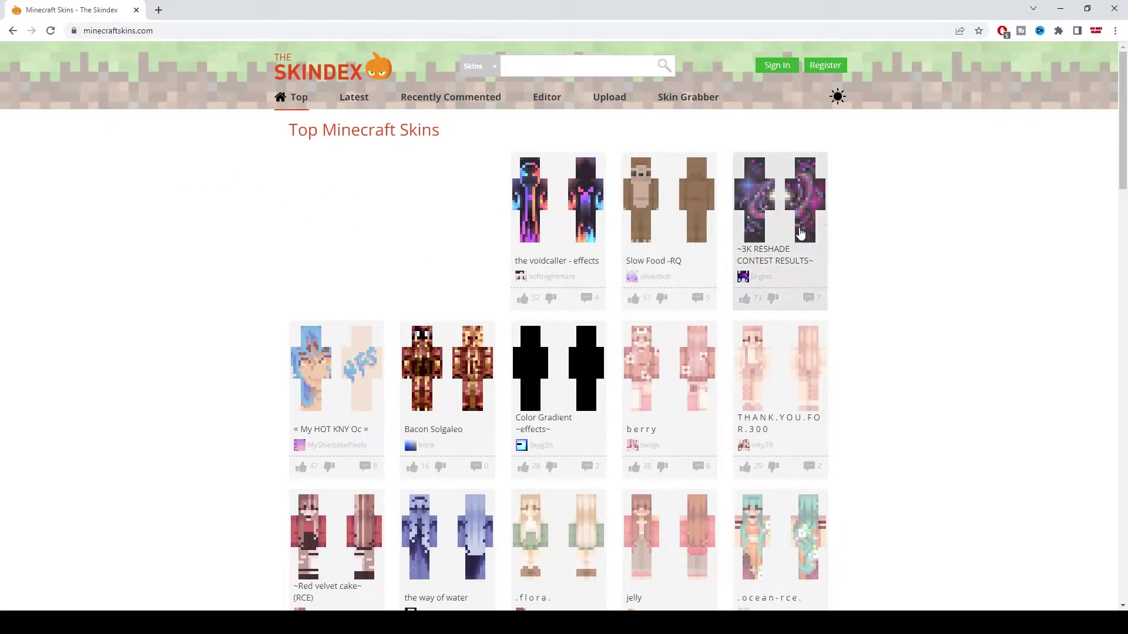
- Look over the top Minecraft skins and open The Skindex's skin editor
{"action": "scroll", "coordinate": [743, 356], "scroll_direction": "down", "scroll_amount": 3}
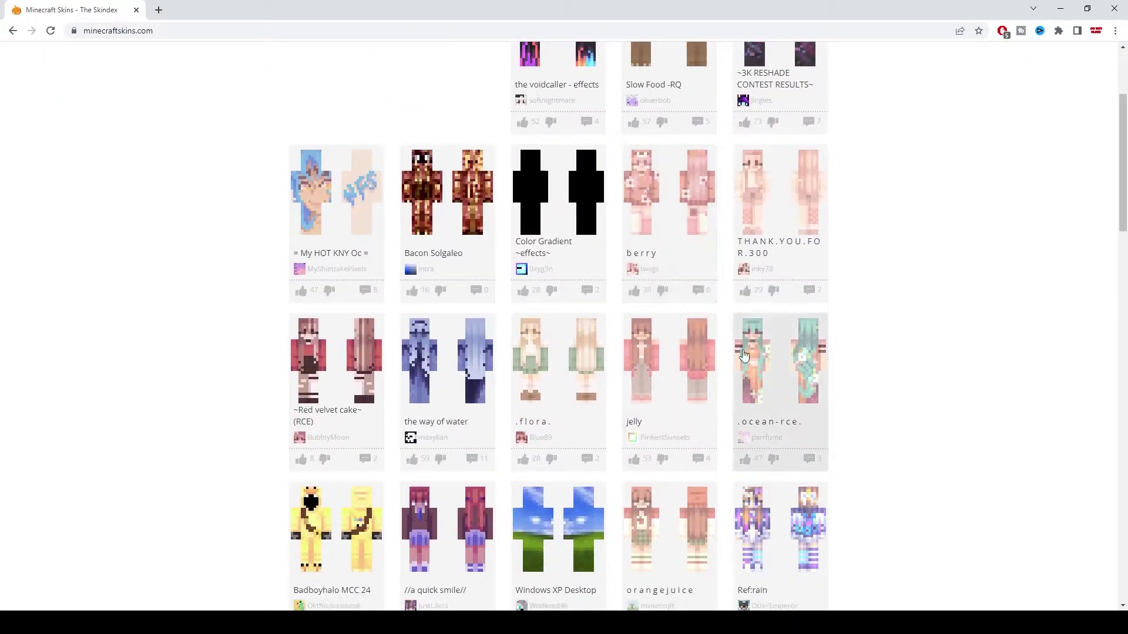
{"action": "scroll", "coordinate": [890, 306], "scroll_direction": "down", "scroll_amount": 3}
{"action": "scroll", "coordinate": [886, 309], "scroll_direction": "up", "scroll_amount": 6}
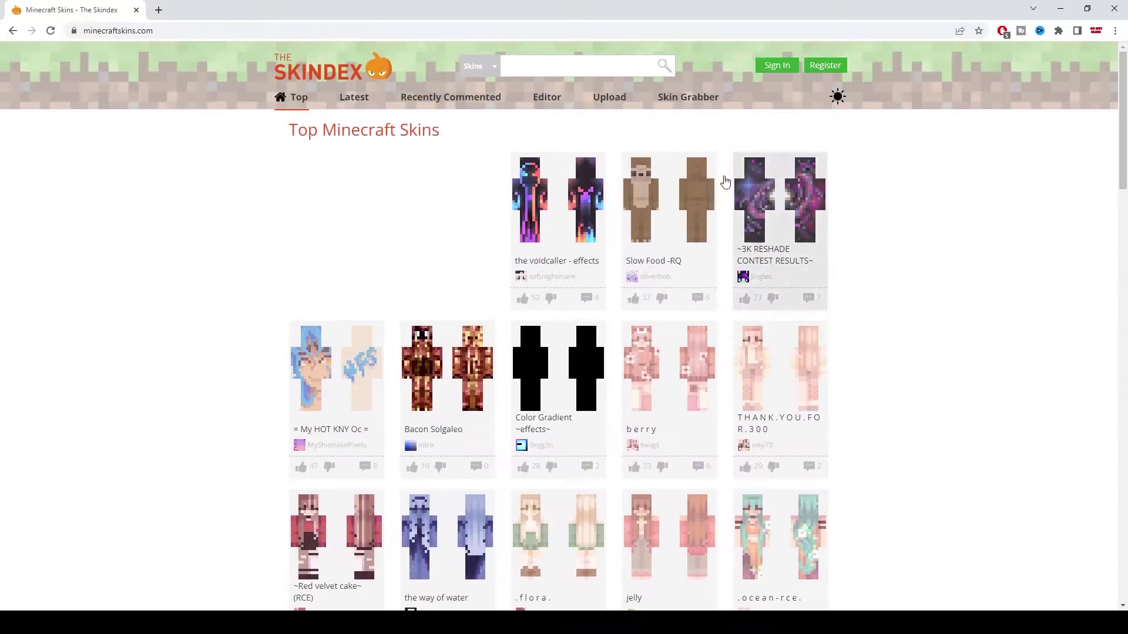
{"action": "left_click", "coordinate": [548, 100]}
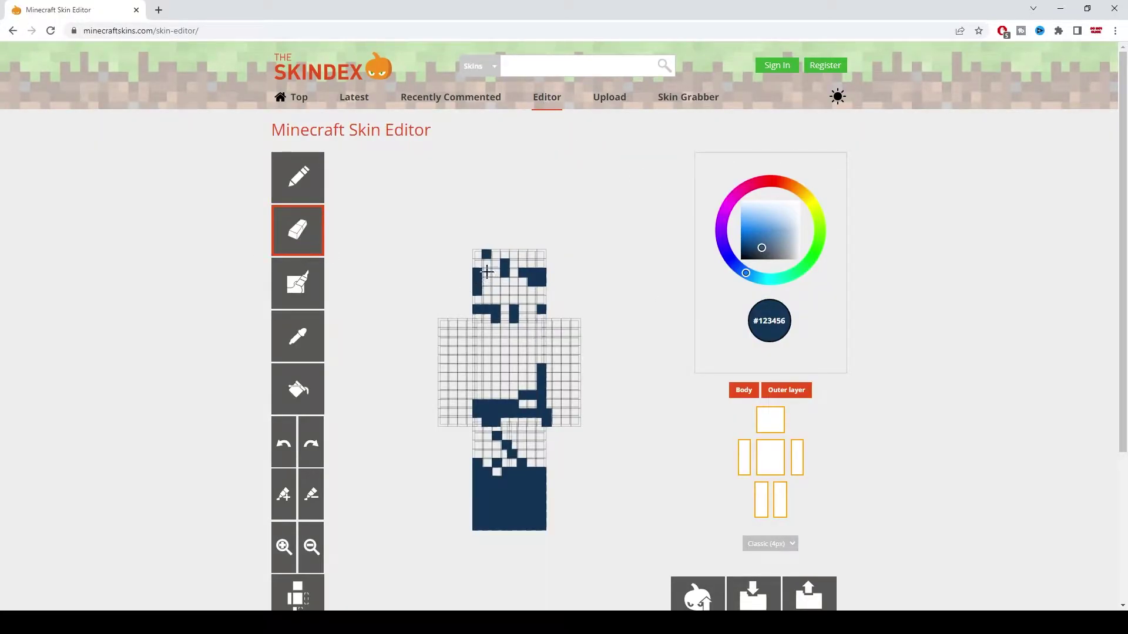
- Paint freehand pixels on the skin model's head in green #125631 and across its head, arm and torso in dark blue #121556
{"action": "left_click_drag", "start_coordinate": [570, 303], "coordinate": [496, 303]}
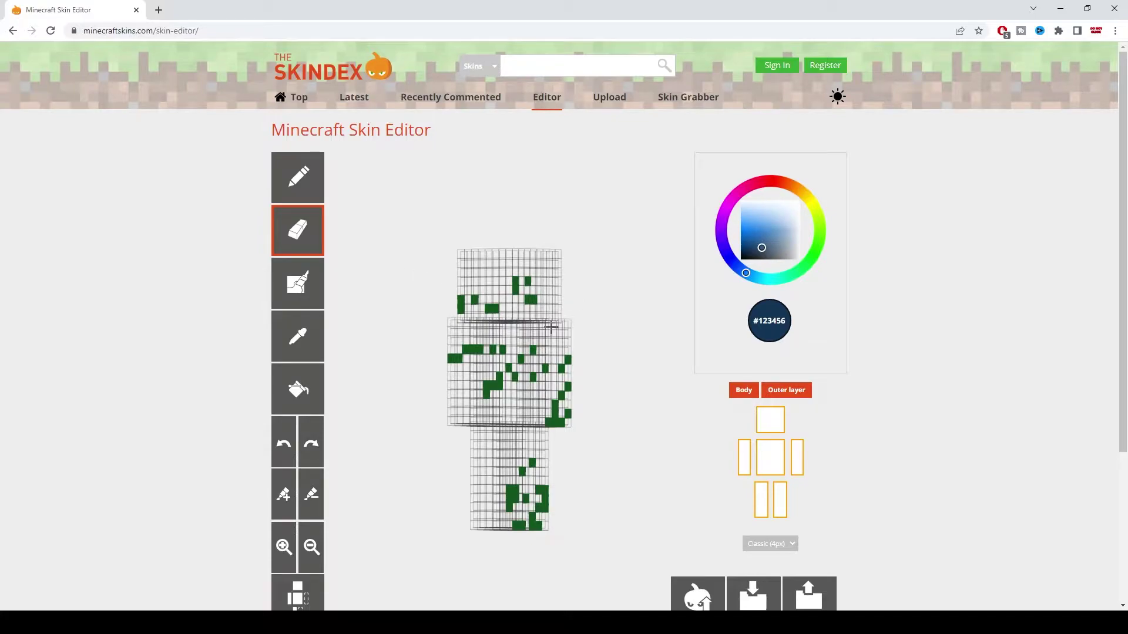
{"action": "left_click_drag", "start_coordinate": [780, 277], "coordinate": [797, 272]}
{"action": "left_click_drag", "start_coordinate": [611, 283], "coordinate": [508, 288]}
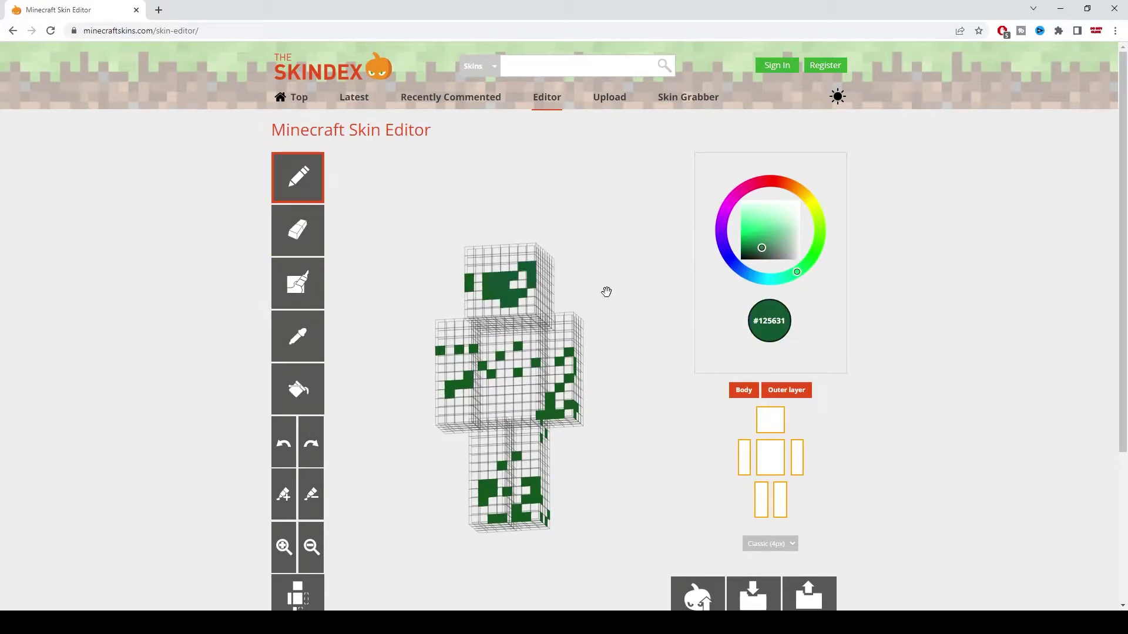
{"action": "left_click", "coordinate": [724, 258]}
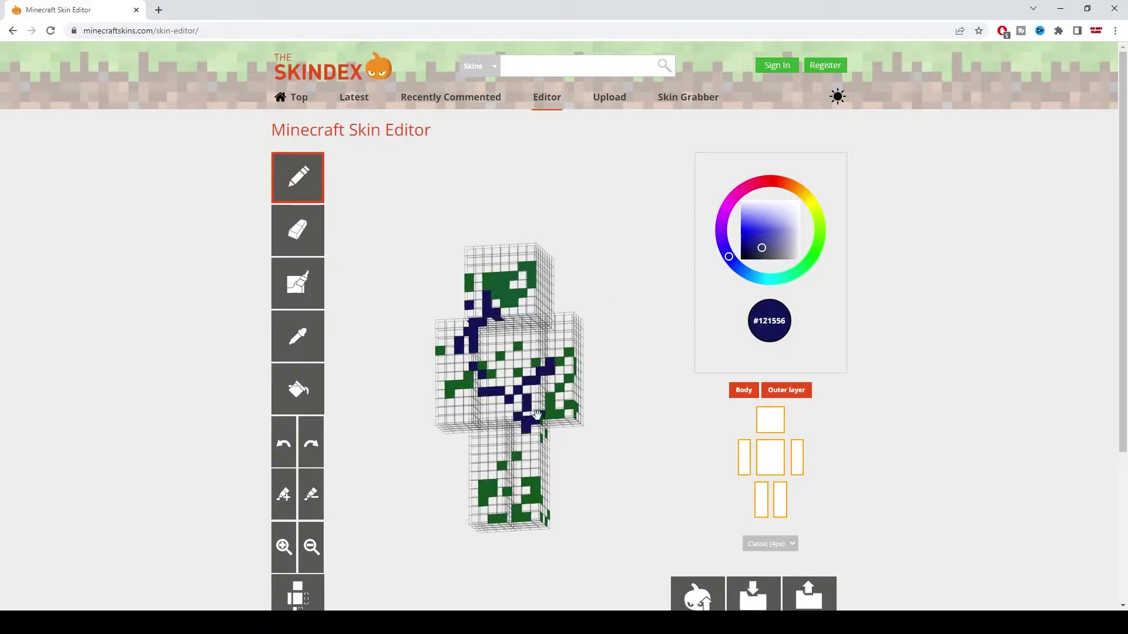
- Inspect the painted skin model from other sides and return to the Top Minecraft Skins page
{"action": "scroll", "coordinate": [523, 405], "scroll_direction": "down", "scroll_amount": 3}
{"action": "left_click_drag", "start_coordinate": [593, 202], "coordinate": [443, 239]}
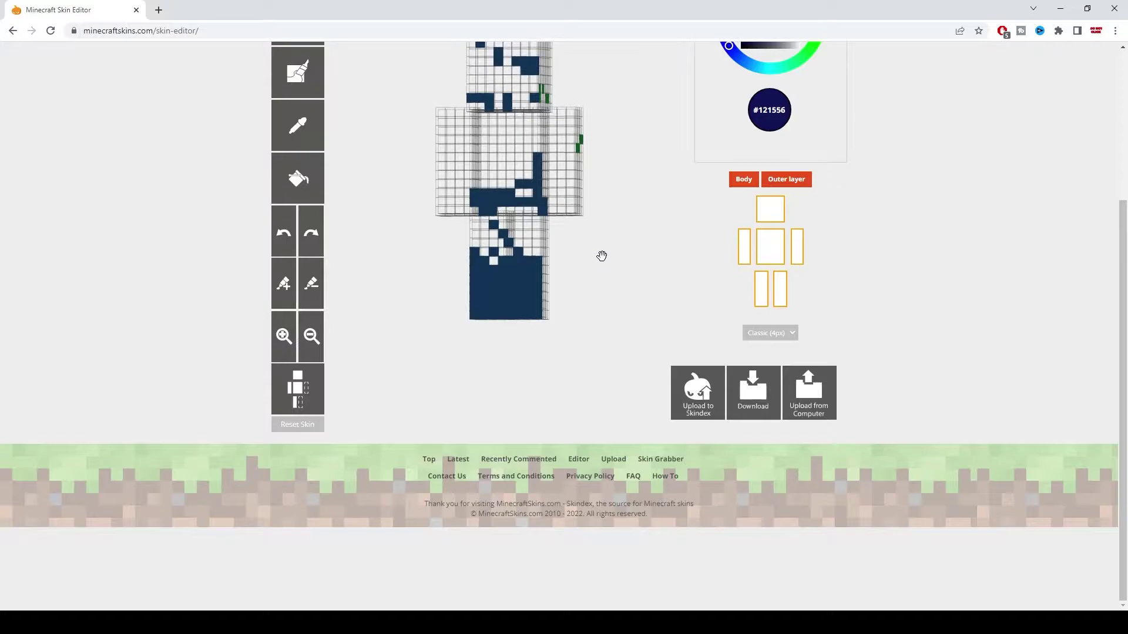
{"action": "left_click_drag", "start_coordinate": [601, 256], "coordinate": [599, 259]}
{"action": "left_click_drag", "start_coordinate": [633, 143], "coordinate": [613, 128]}
{"action": "scroll", "coordinate": [620, 209], "scroll_direction": "up", "scroll_amount": 3}
{"action": "left_click_drag", "start_coordinate": [601, 252], "coordinate": [647, 255]}
{"action": "key", "text": "alt+Left"}
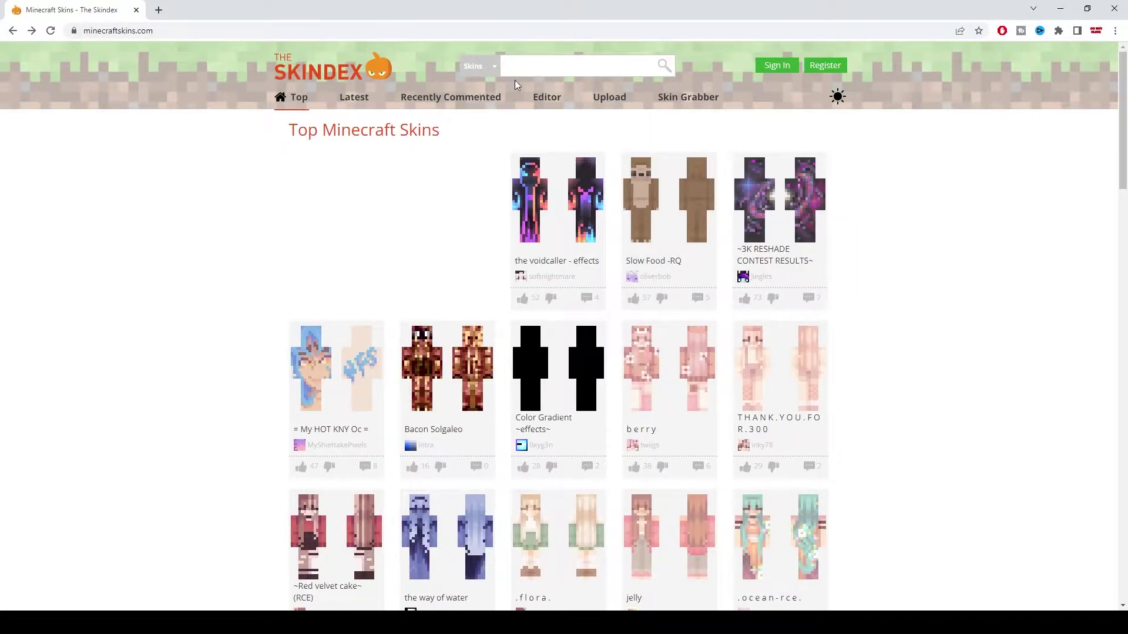
- Browse to page 2 of the top Minecraft skins and open the skin named "chill igh -"
{"action": "scroll", "coordinate": [899, 219], "scroll_direction": "down", "scroll_amount": 15}
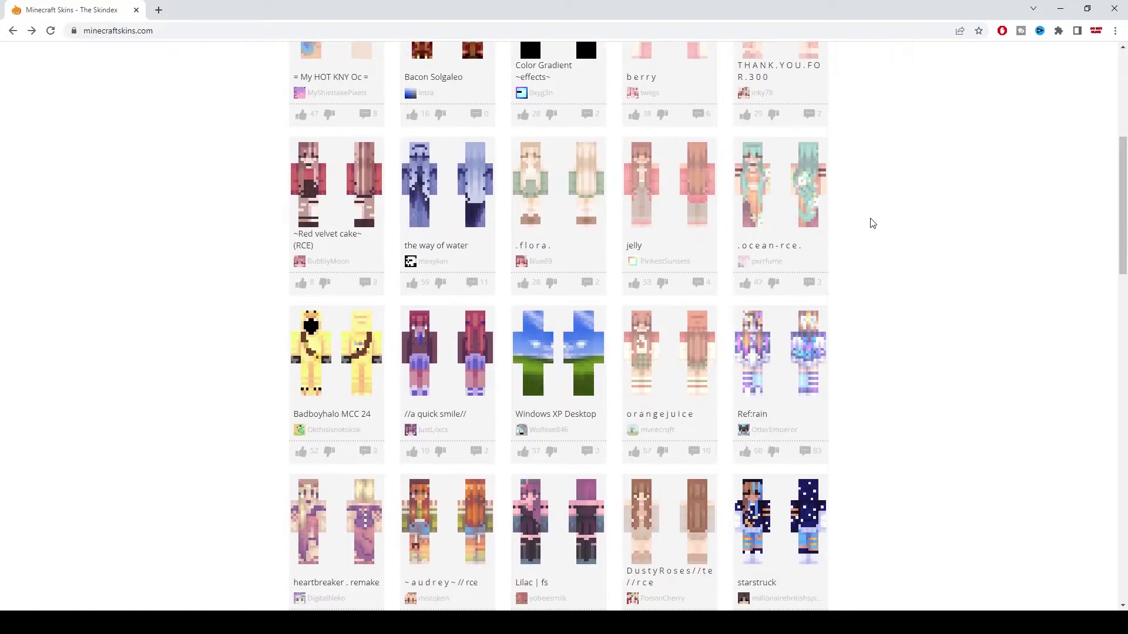
{"action": "scroll", "coordinate": [864, 249], "scroll_direction": "down", "scroll_amount": 12}
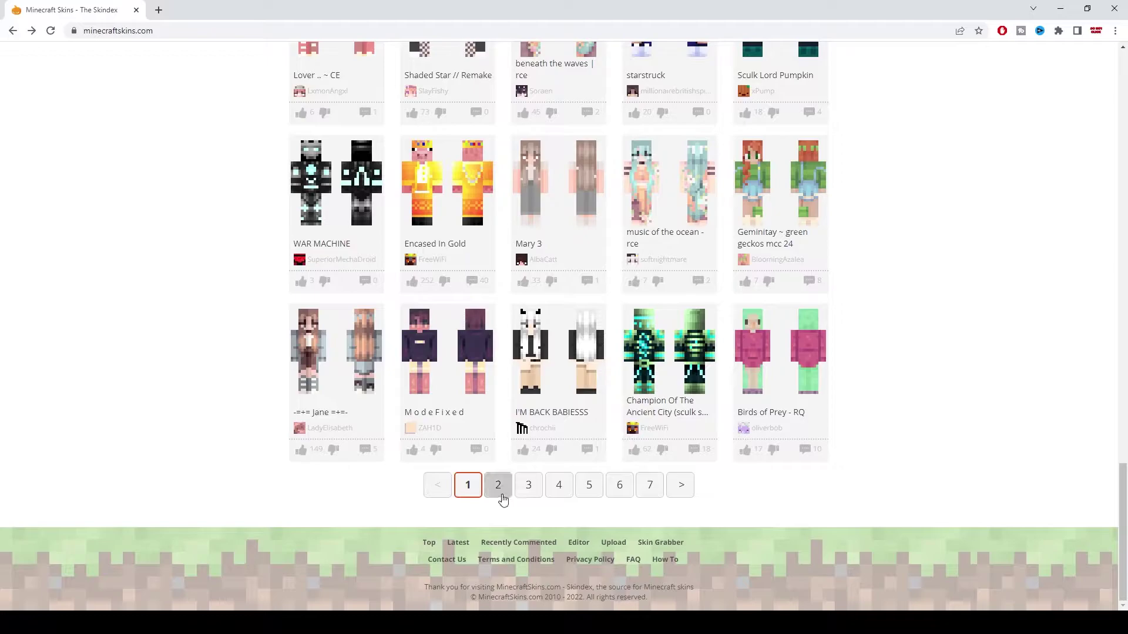
{"action": "left_click", "coordinate": [508, 491]}
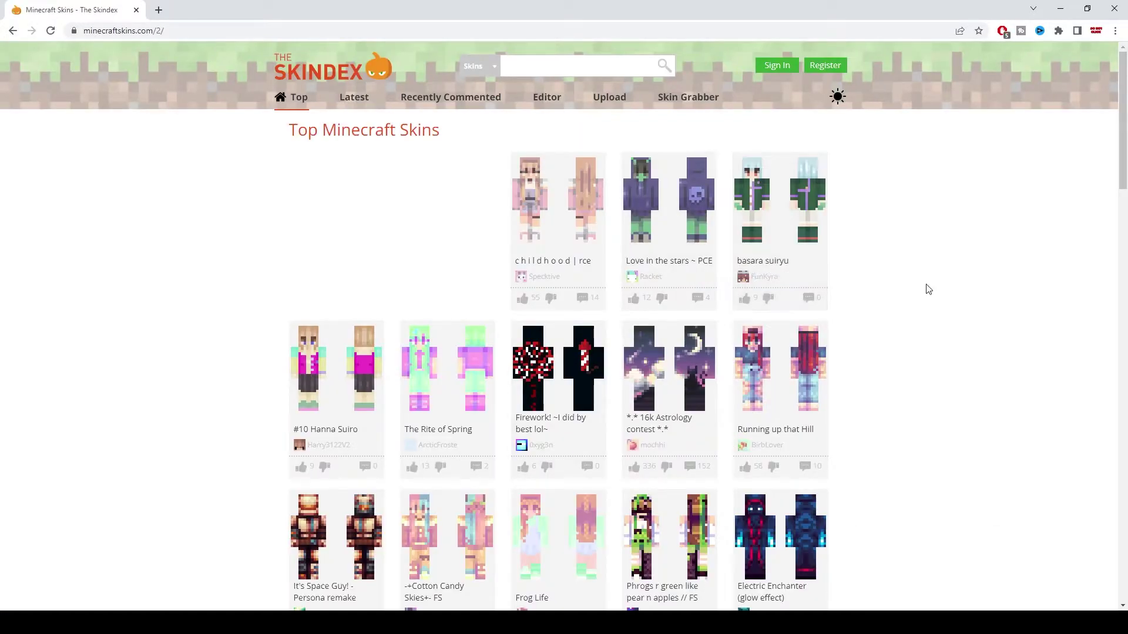
{"action": "scroll", "coordinate": [874, 290], "scroll_direction": "down", "scroll_amount": 2}
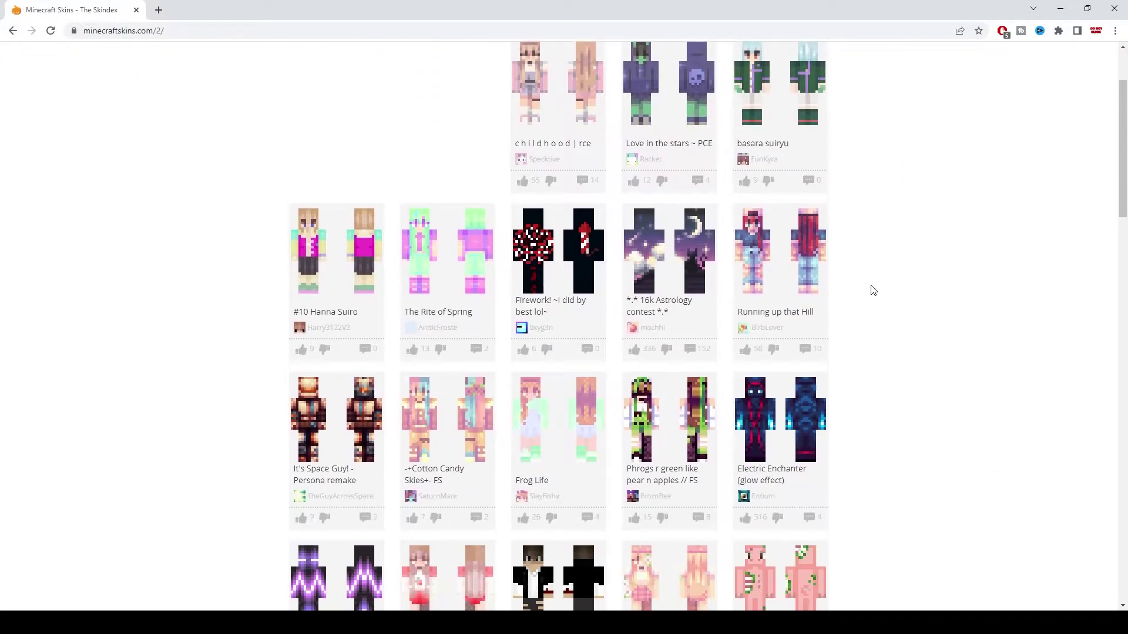
{"action": "scroll", "coordinate": [609, 382], "scroll_direction": "down", "scroll_amount": 3}
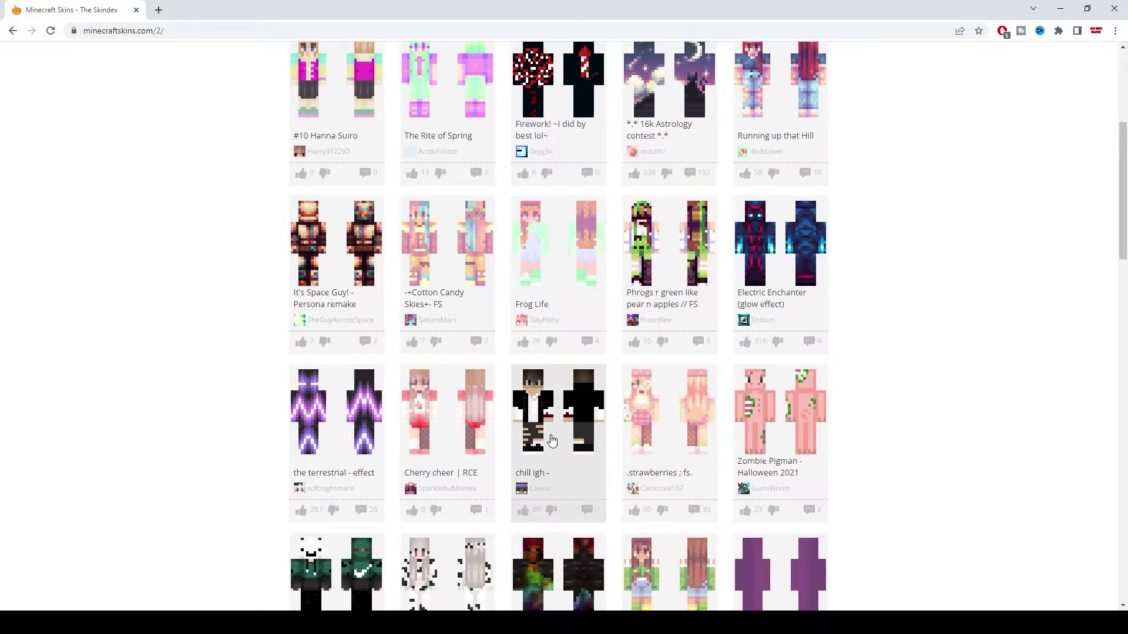
{"action": "left_click", "coordinate": [548, 435]}
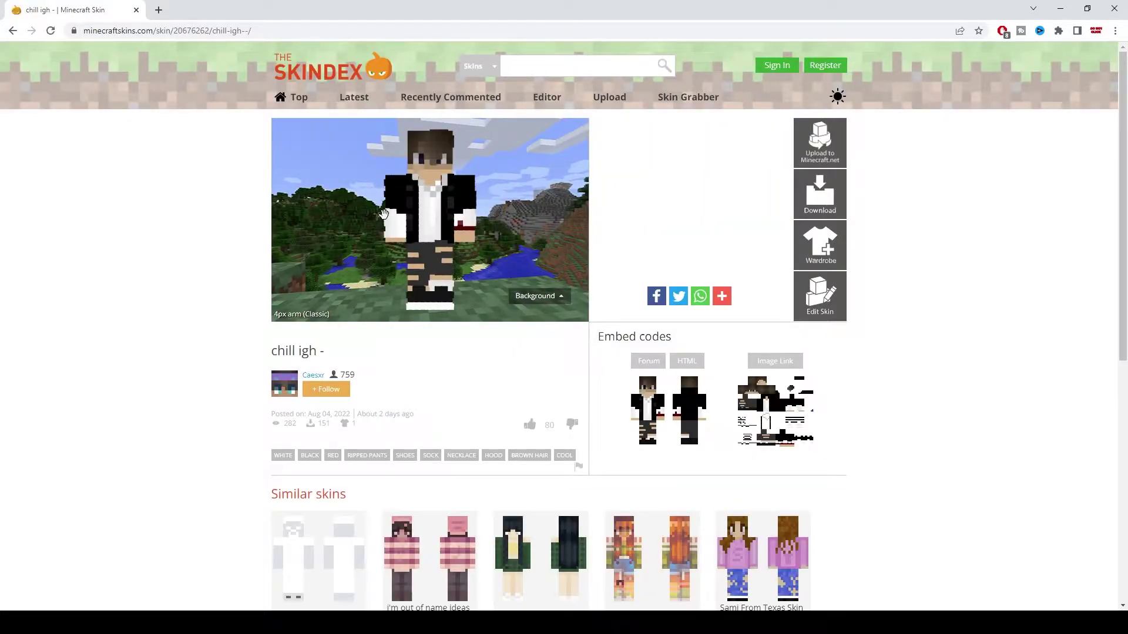
- Look over the "chill igh -" skin's page and download the skin
{"action": "scroll", "coordinate": [274, 297], "scroll_direction": "down", "scroll_amount": 3}
{"action": "scroll", "coordinate": [758, 193], "scroll_direction": "up", "scroll_amount": 3}
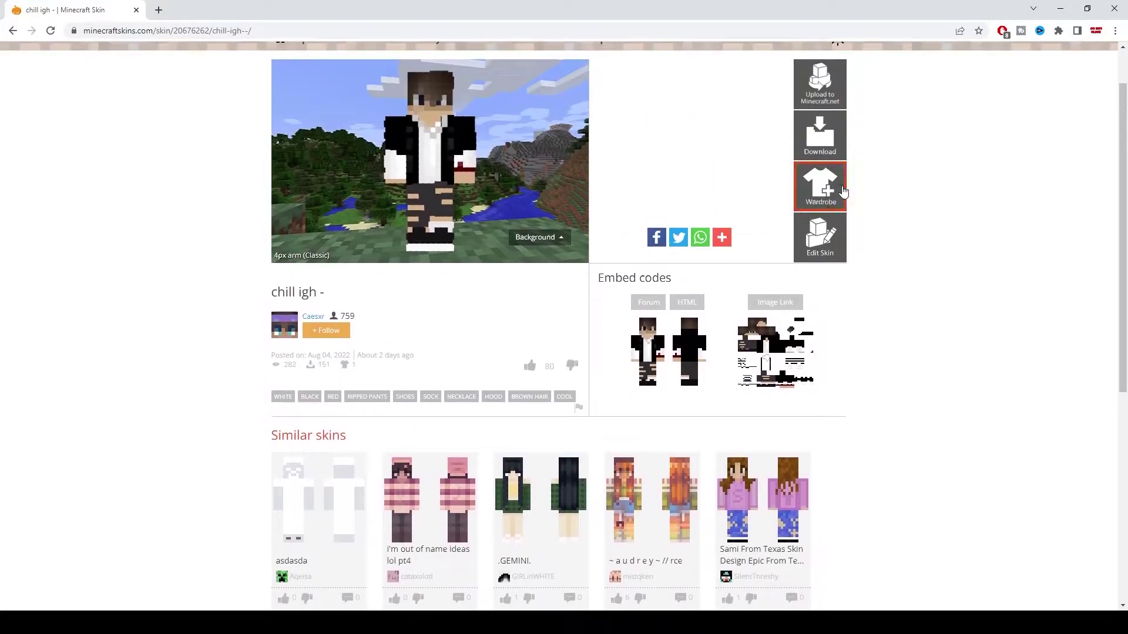
{"action": "left_click", "coordinate": [825, 209]}
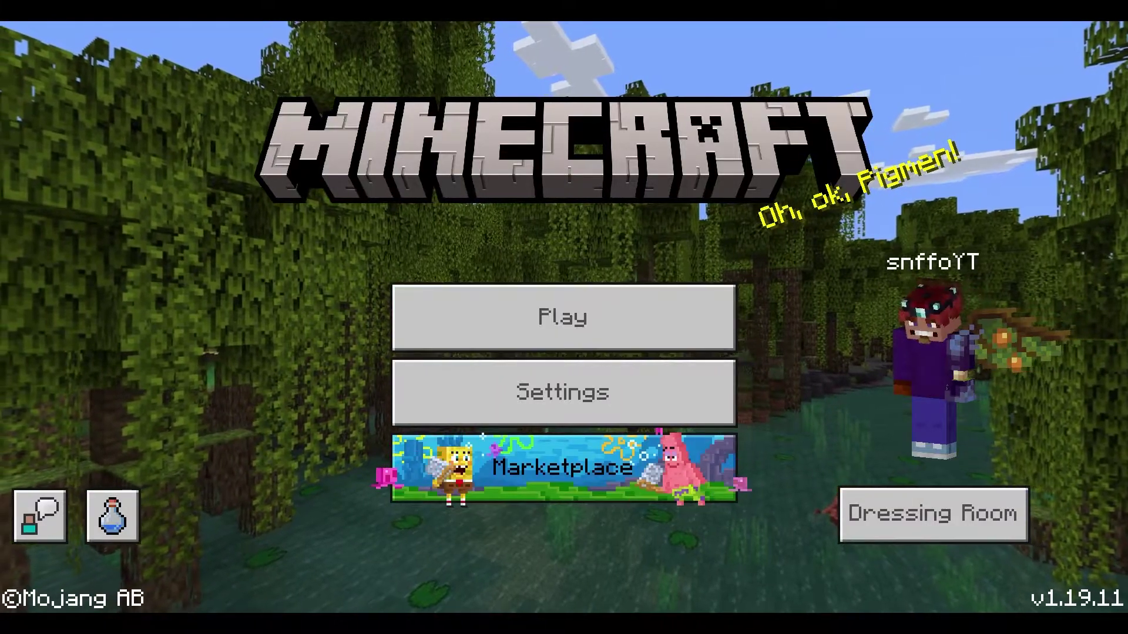
- Switch to Minecraft and select the Steve character with the teal shirt in the Dressing Room
{"action": "left_click", "coordinate": [933, 514]}
{"action": "left_click", "coordinate": [733, 210]}
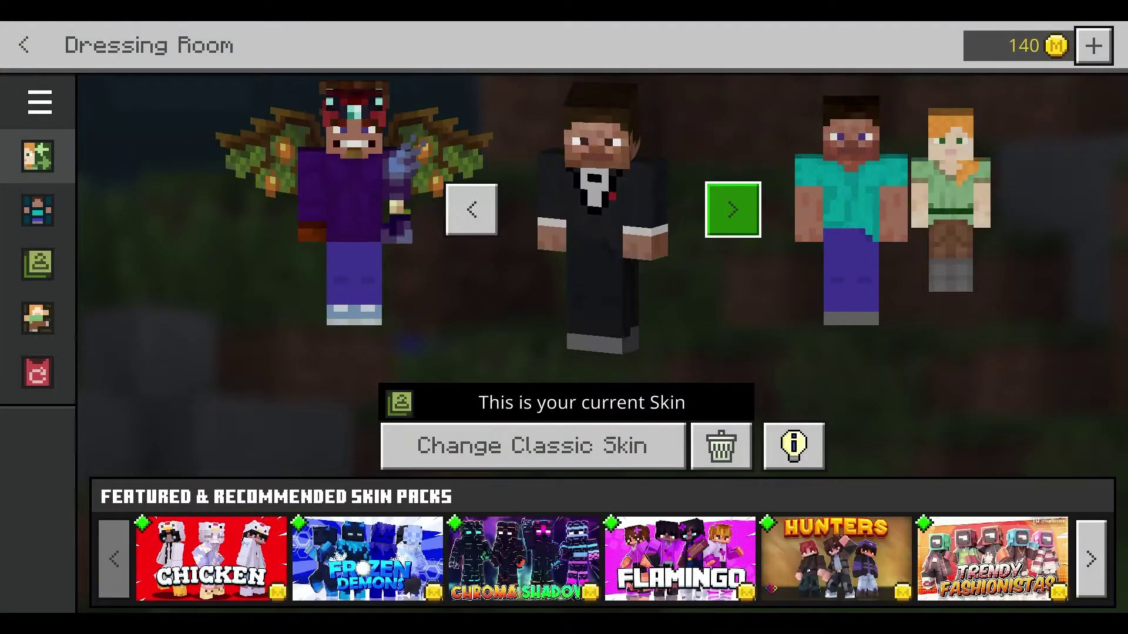
{"action": "left_click", "coordinate": [733, 210]}
{"action": "left_click", "coordinate": [533, 446]}
{"action": "key", "text": "Up"}
{"action": "key", "text": "Left"}
{"action": "key", "text": "Up"}
{"action": "key", "text": "Up"}
{"action": "left_click", "coordinate": [24, 45]}
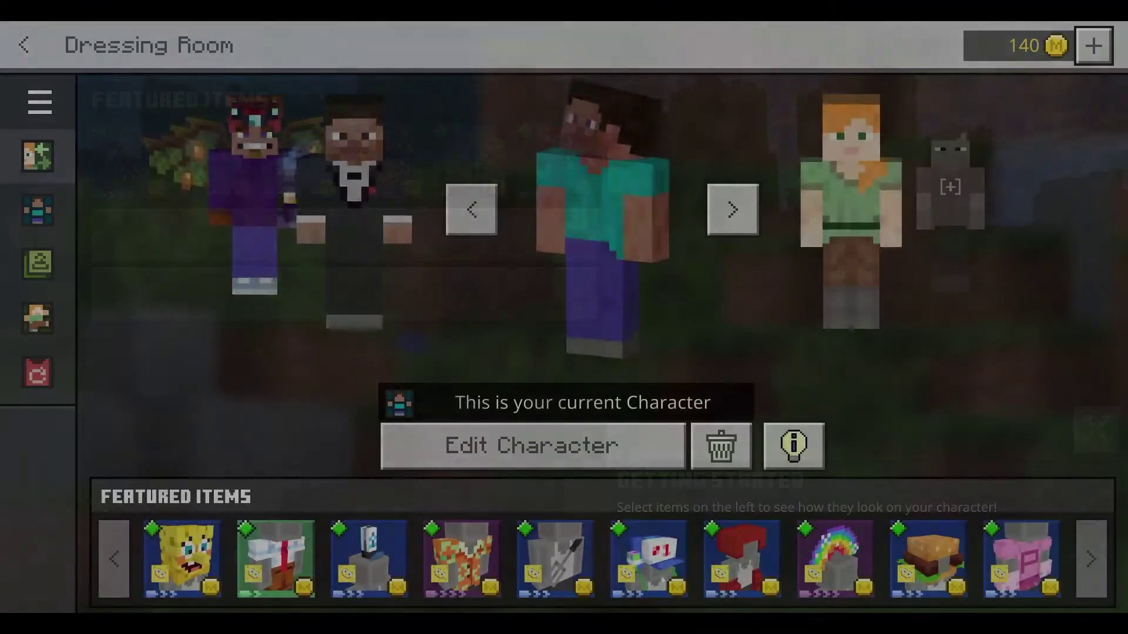
- Open the Classic Skins category and select the blank custom skin among the owned skins
{"action": "left_click", "coordinate": [37, 264]}
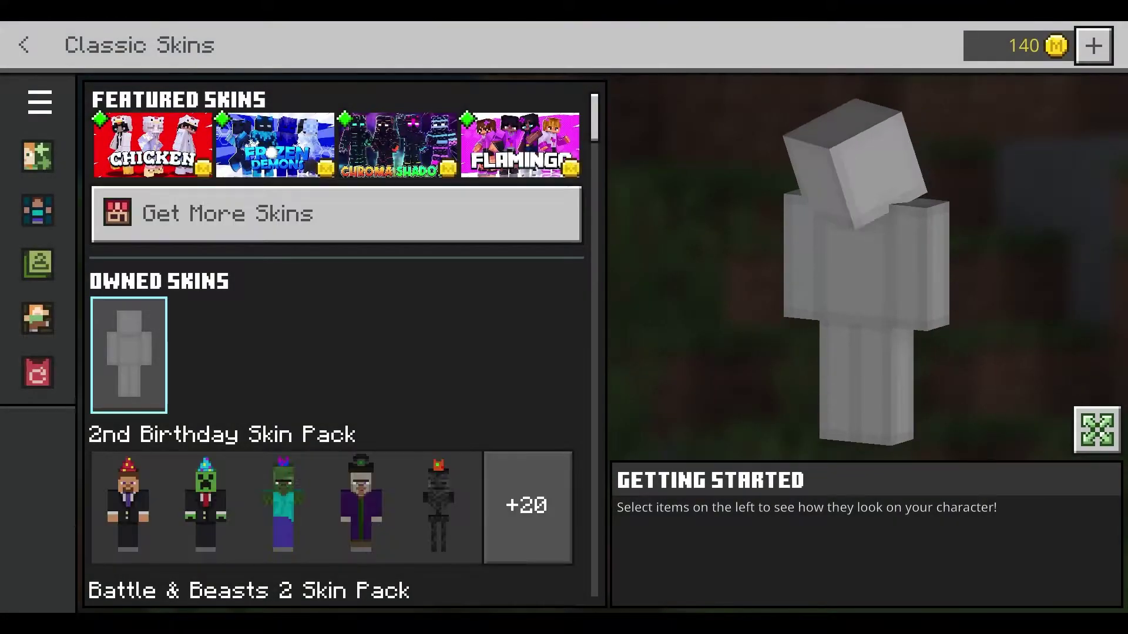
{"action": "mouse_move", "coordinate": [39, 102]}
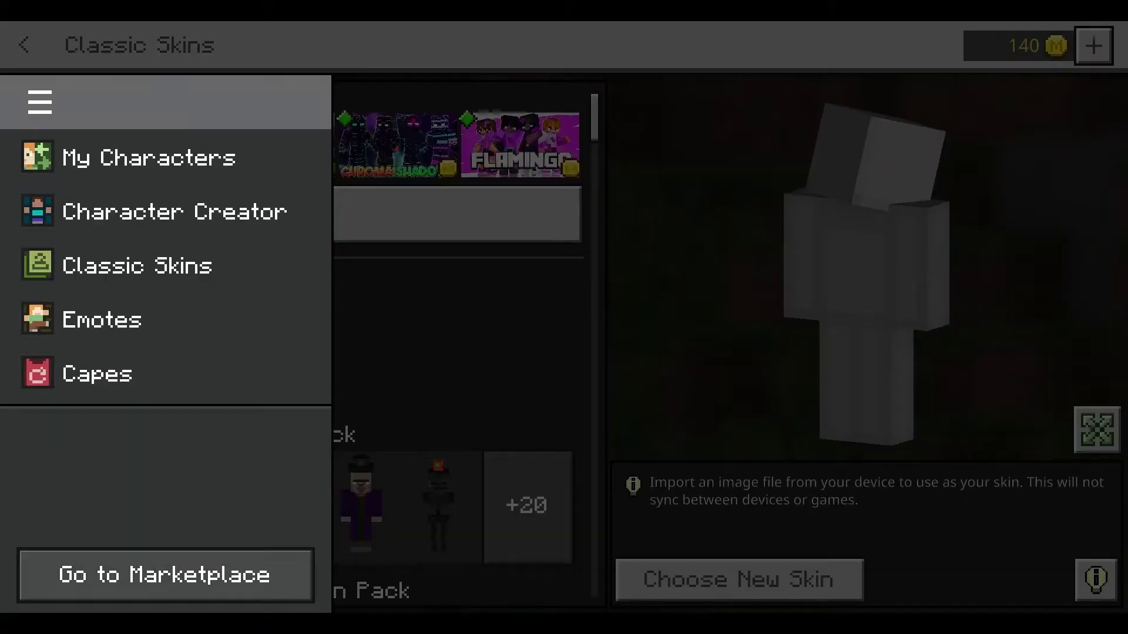
{"action": "key", "text": "Down"}
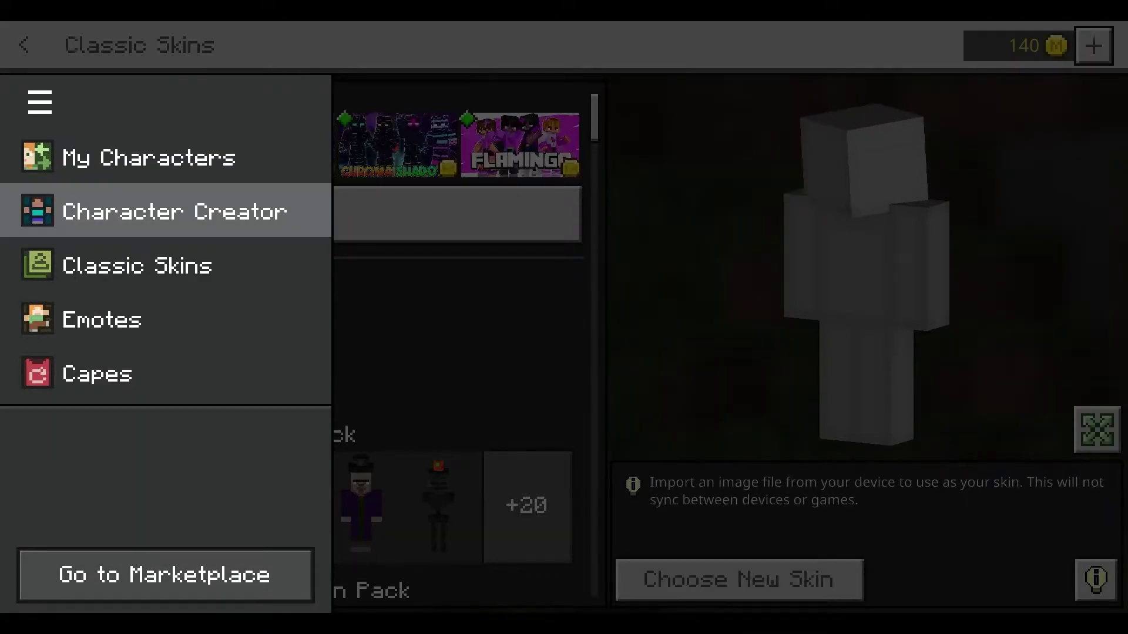
{"action": "key", "text": "Down"}
{"action": "key", "text": "Down"}
{"action": "key", "text": "Up"}
{"action": "key", "text": "Return"}
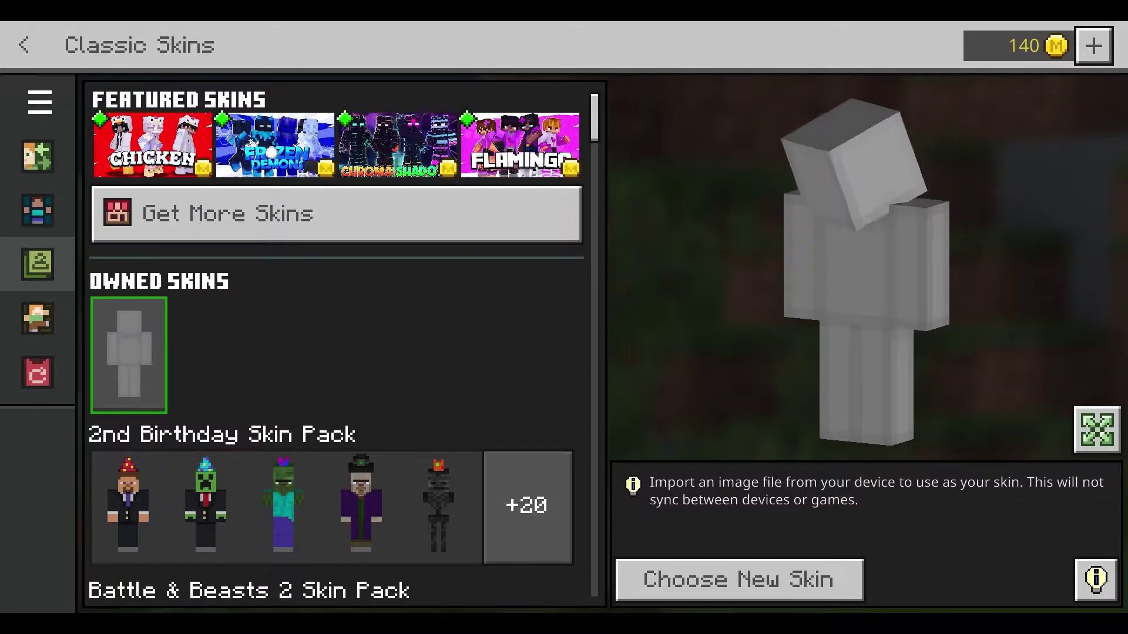
- Import the downloaded "chill igh -" skin with the wider-armed model type and return to the Dressing Room
{"action": "left_click", "coordinate": [739, 580]}
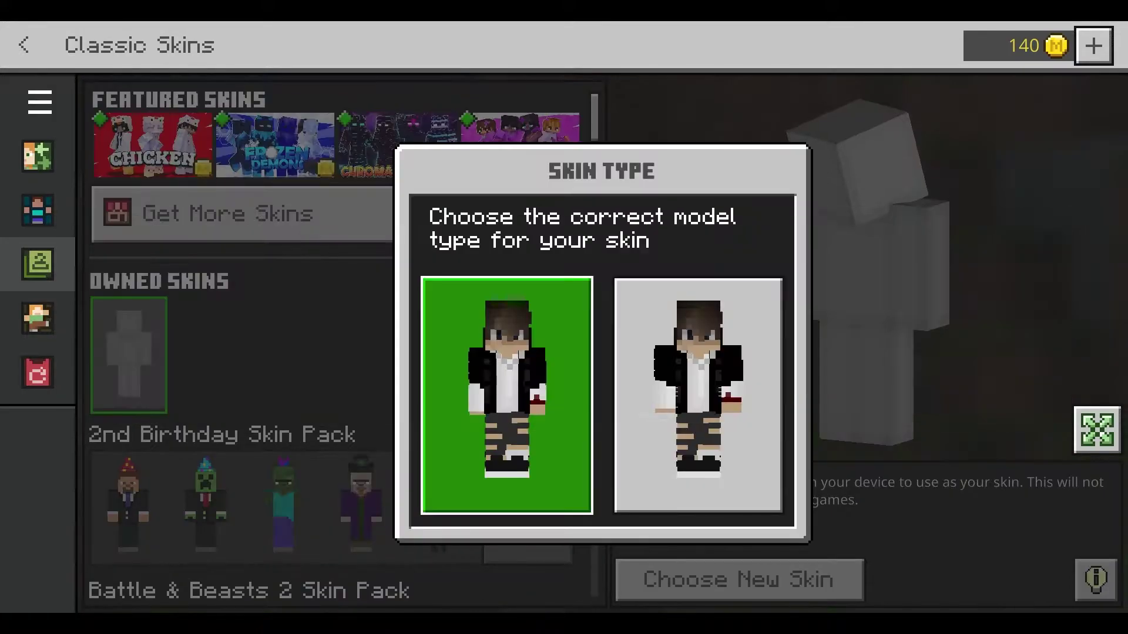
{"action": "key", "text": "Right"}
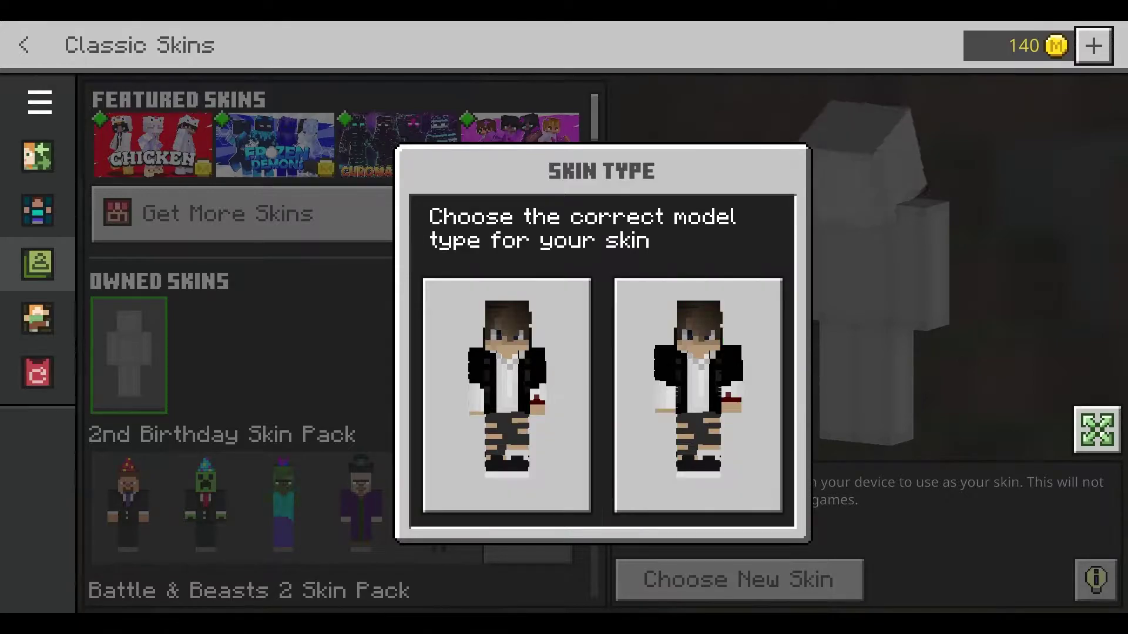
{"action": "left_click", "coordinate": [697, 394]}
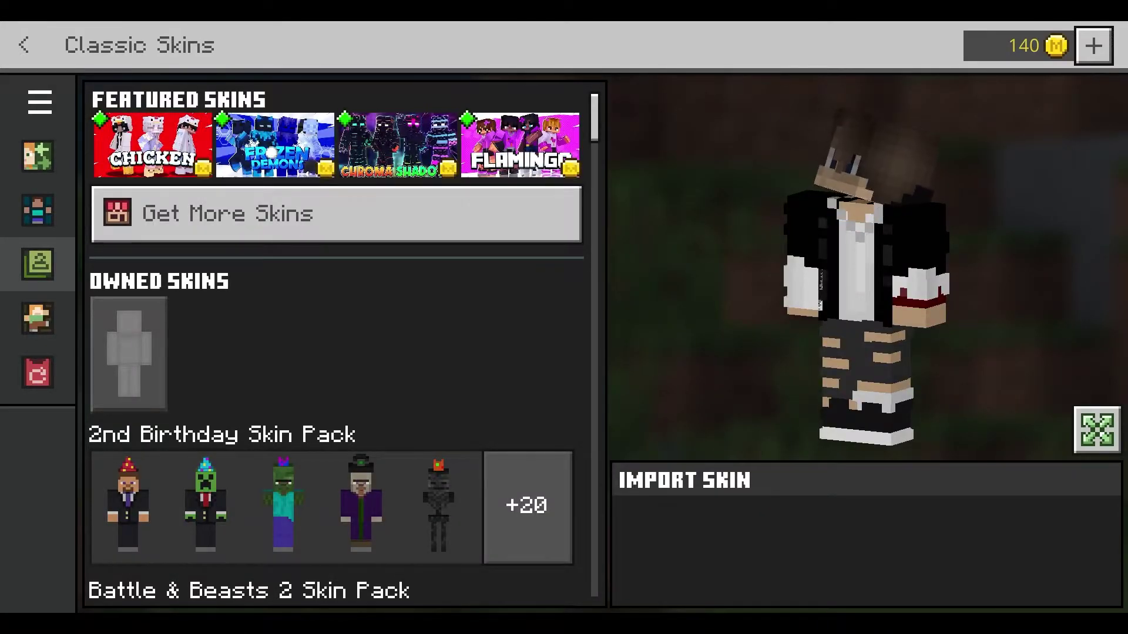
{"action": "key", "text": "Escape"}
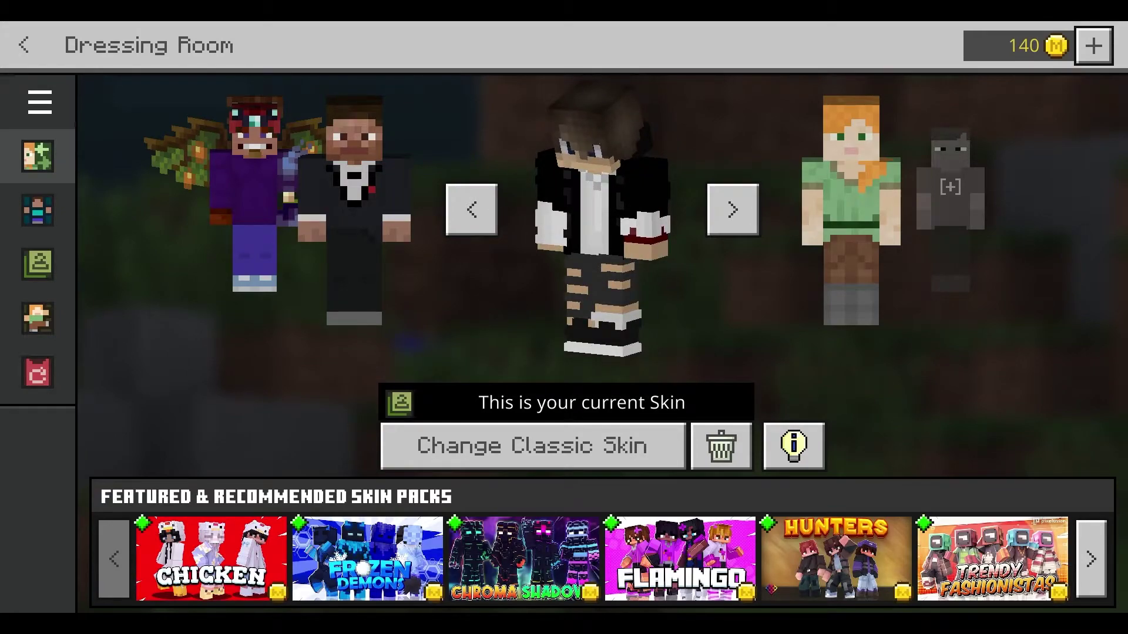
- Browse the saved characters in the Dressing Room back to the winged one in the purple shirt
{"action": "key", "text": "Left"}
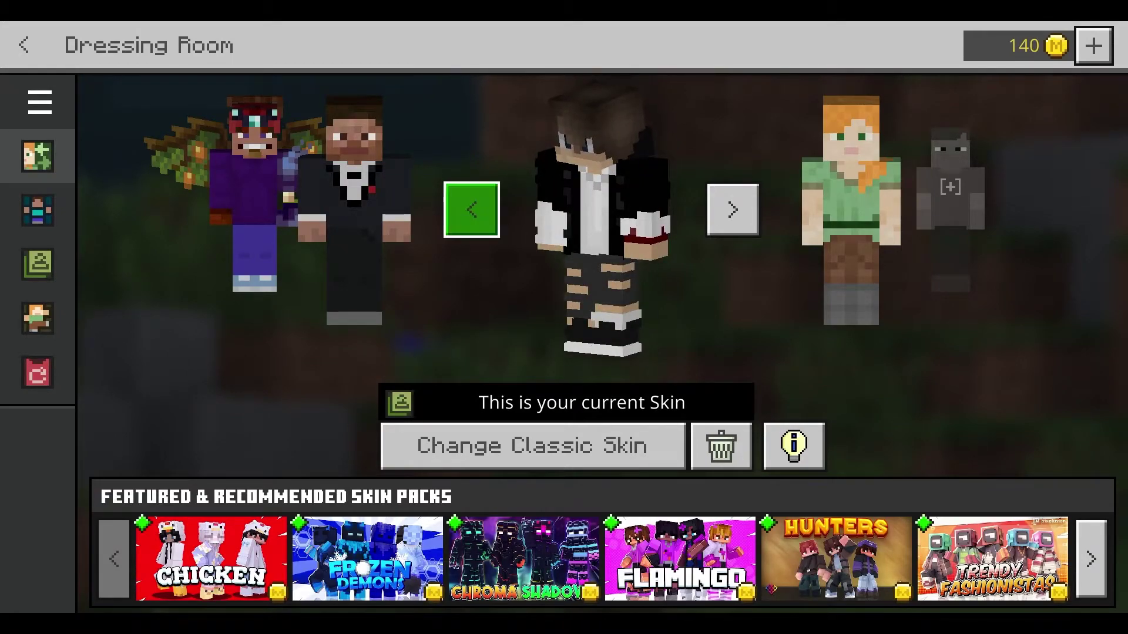
{"action": "key", "text": "Return"}
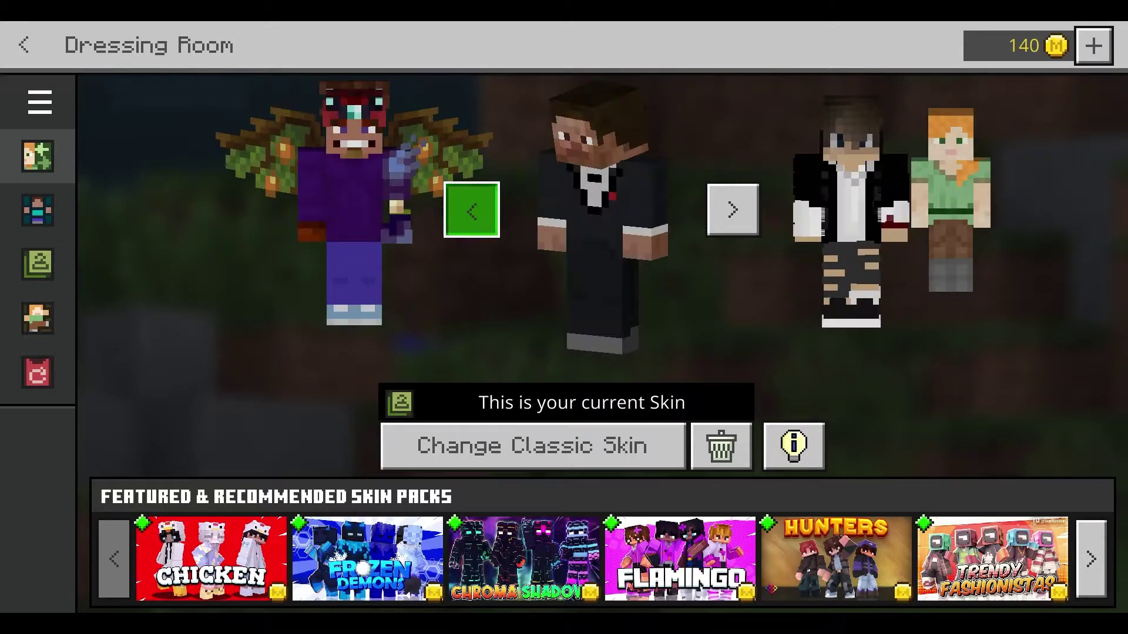
{"action": "key", "text": "Left"}
{"action": "key", "text": "Return"}
{"action": "key", "text": "Up"}
{"action": "key", "text": "Up"}
{"action": "key", "text": "Left"}
{"action": "key", "text": "Left"}
{"action": "key", "text": "Left"}
{"action": "key", "text": "Left"}
{"action": "key", "text": "Return"}
{"action": "key", "text": "Right"}
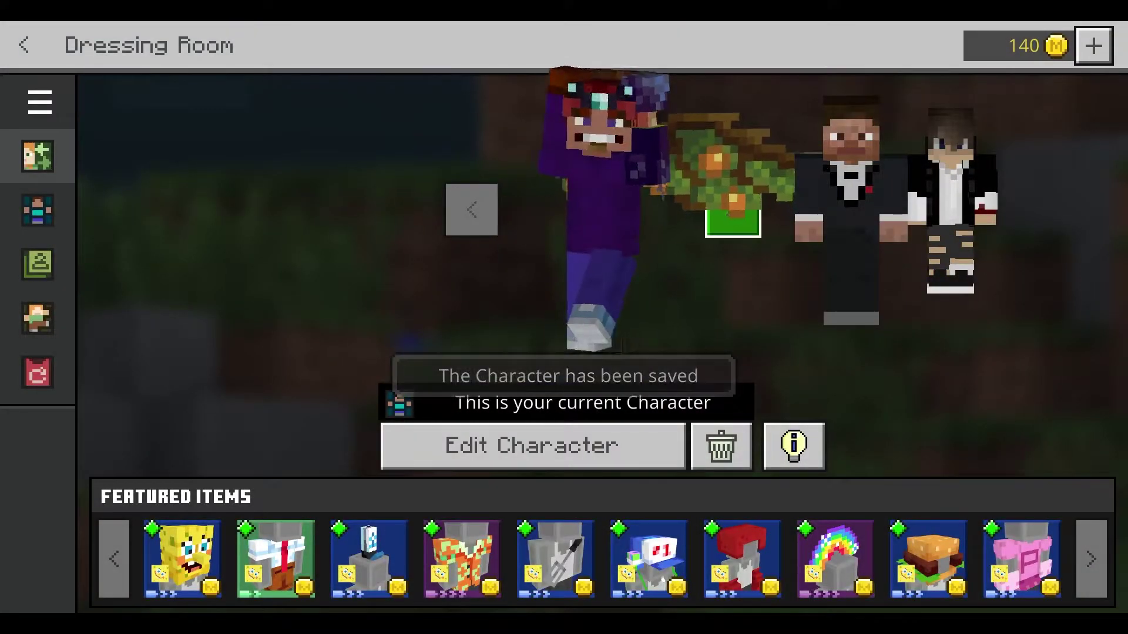
- Select the Alex character with the green shirt, edit it in the Character Creator, and expand the Body options
{"action": "key", "text": "Return"}
{"action": "key", "text": "Return"}
{"action": "key", "text": "Return"}
{"action": "key", "text": "Down"}
{"action": "key", "text": "Left"}
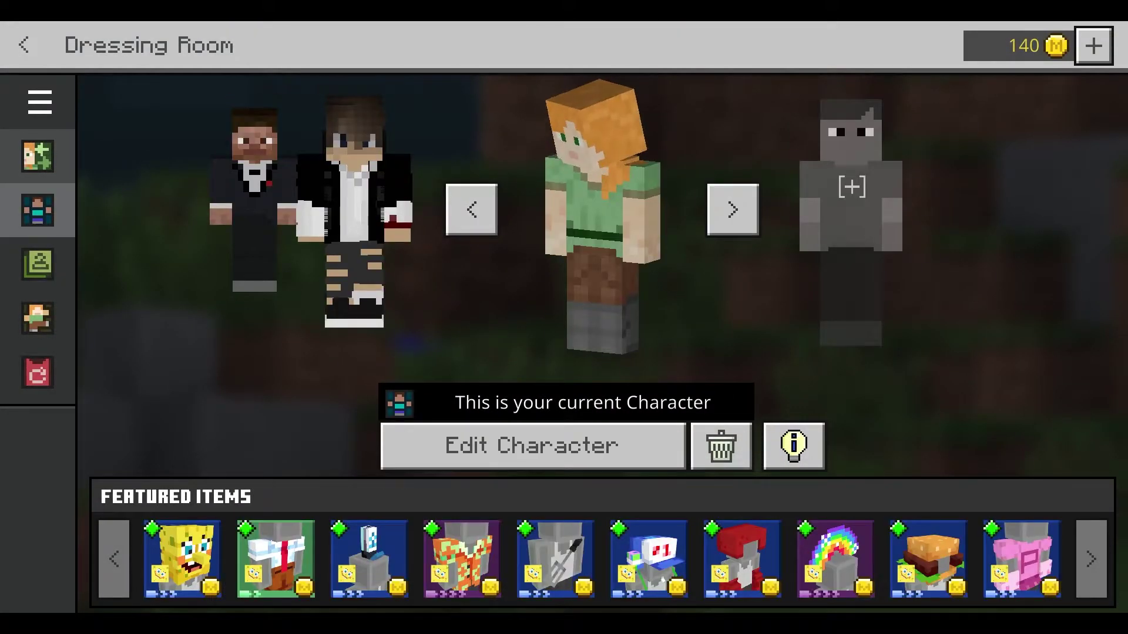
{"action": "key", "text": "Return"}
{"action": "key", "text": "Right"}
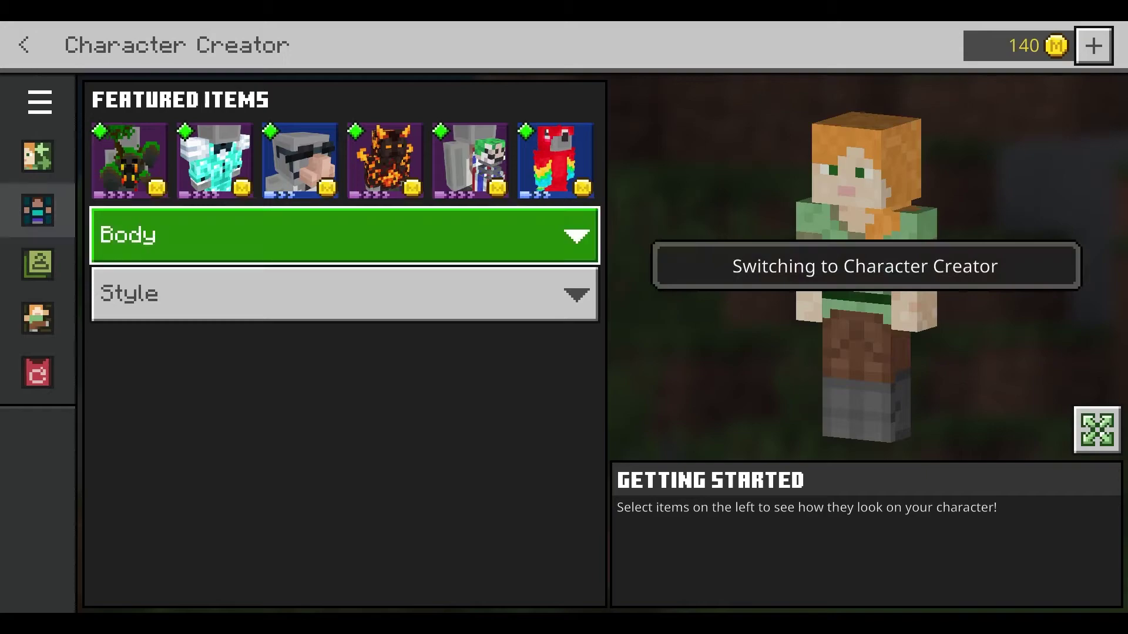
{"action": "key", "text": "Return"}
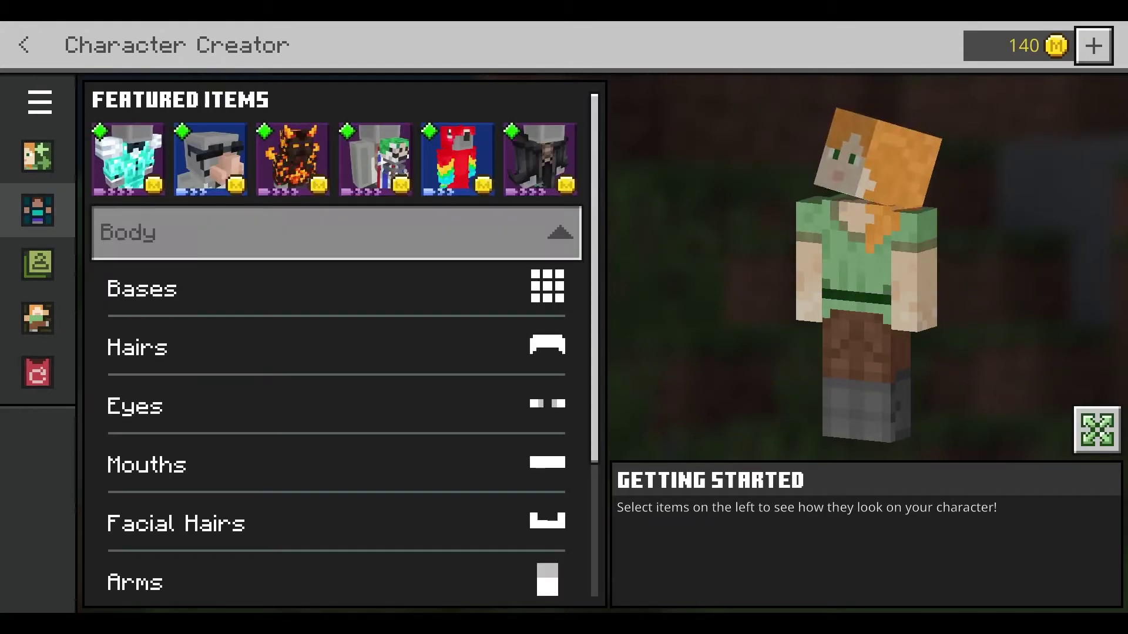
- Open the Bases category and preview the locked bases, including Spongey and Feel the Nether
{"action": "left_click", "coordinate": [305, 279]}
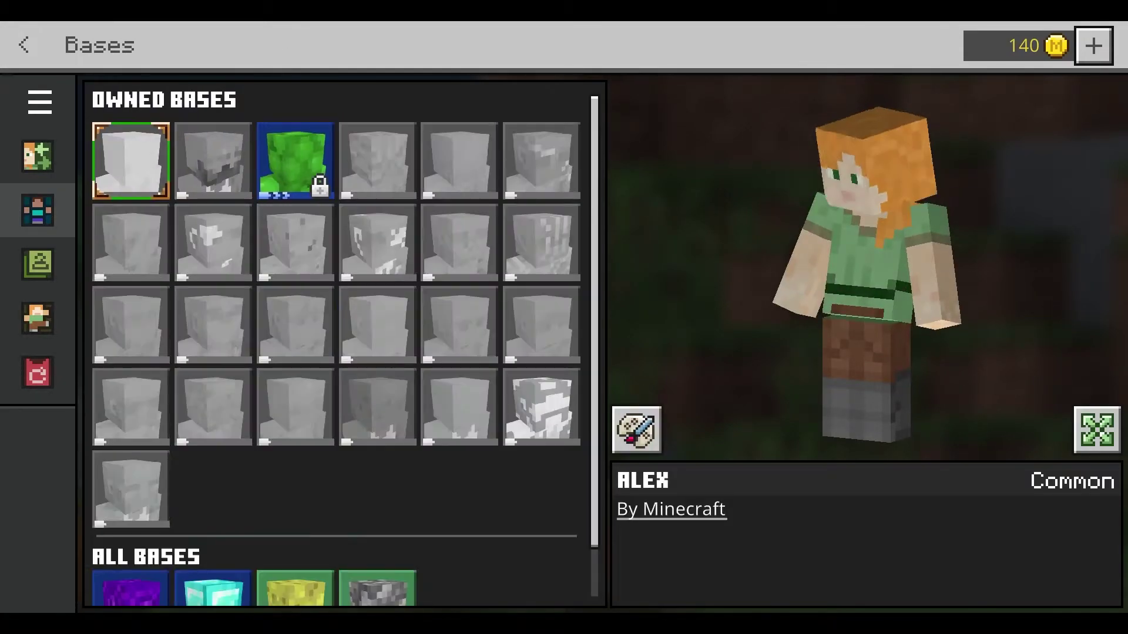
{"action": "scroll", "coordinate": [336, 344], "scroll_direction": "down", "scroll_amount": 1}
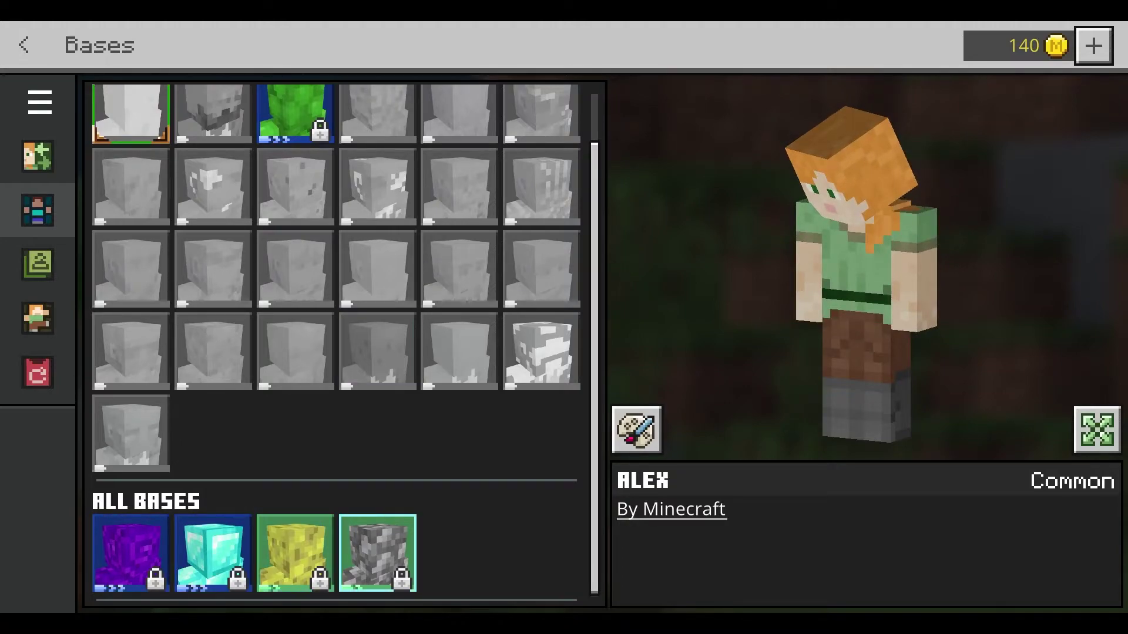
{"action": "left_click", "coordinate": [377, 553]}
{"action": "key", "text": "Left"}
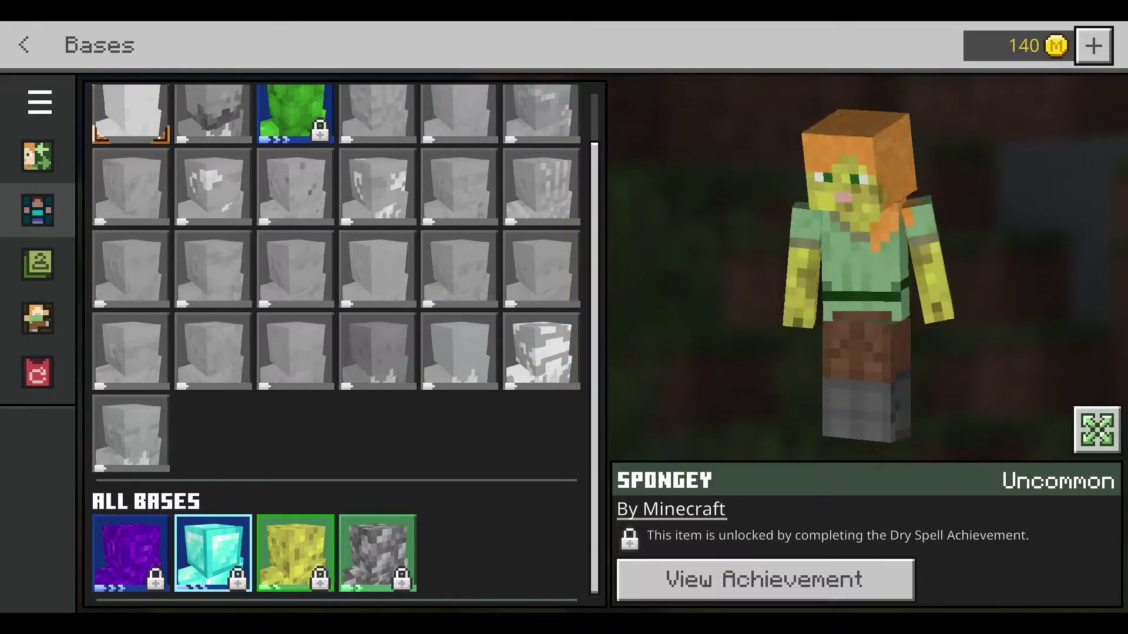
{"action": "key", "text": "Left"}
{"action": "key", "text": "Up"}
{"action": "key", "text": "Right"}
- Equip the Slime base from the owned bases and return to the Body options
{"action": "scroll", "coordinate": [541, 351], "scroll_direction": "up", "scroll_amount": 2}
{"action": "left_click", "coordinate": [295, 161]}
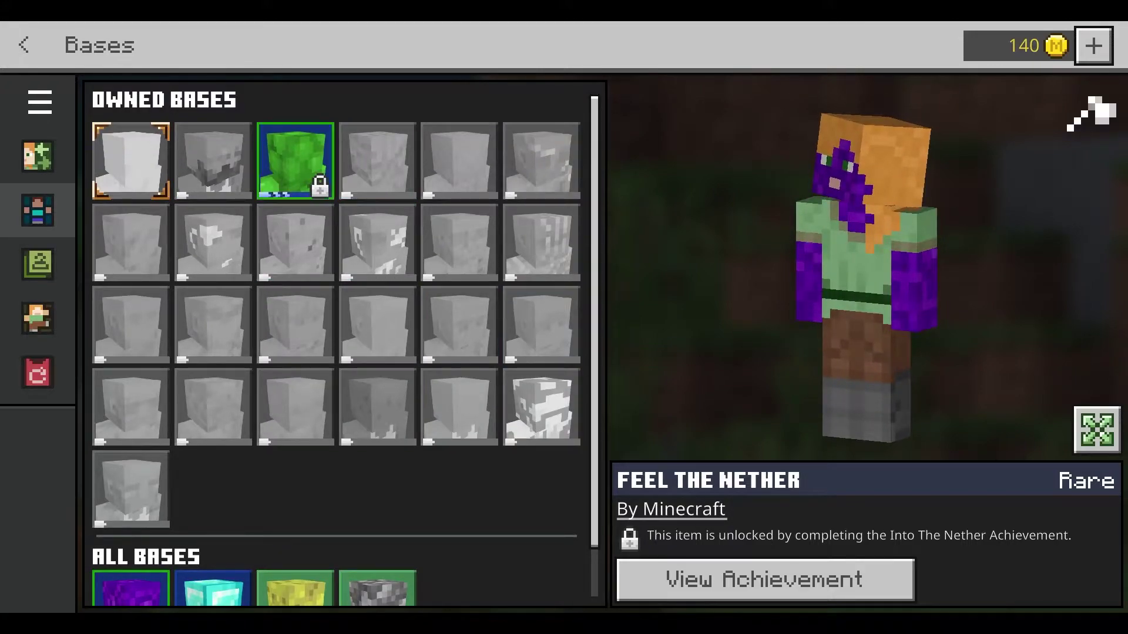
{"action": "left_click", "coordinate": [1018, 579]}
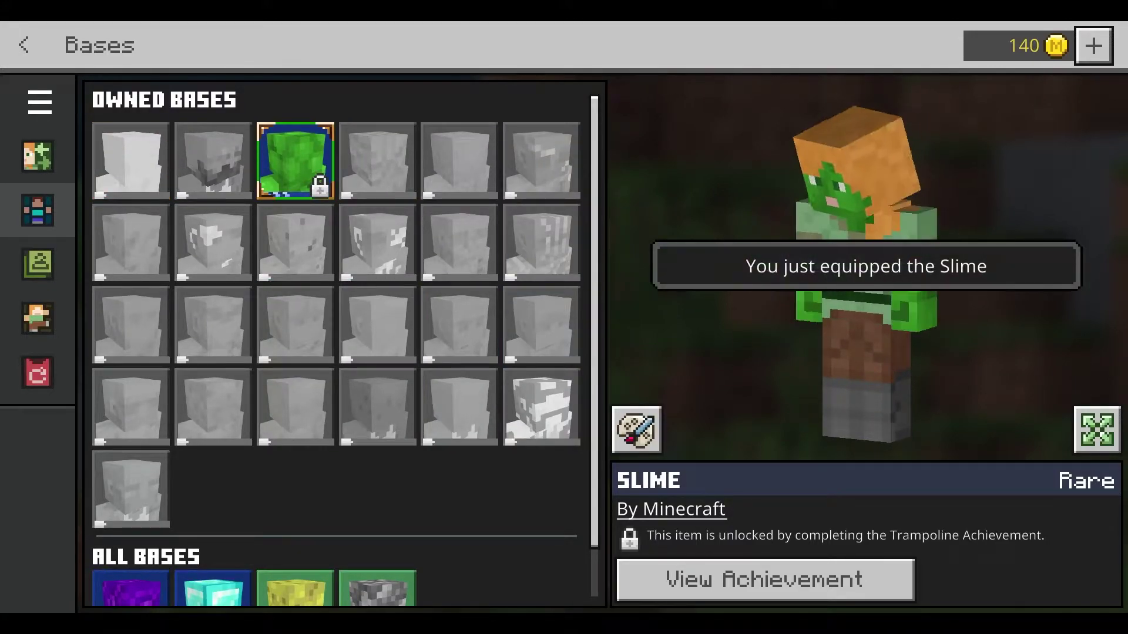
{"action": "left_click", "coordinate": [24, 45]}
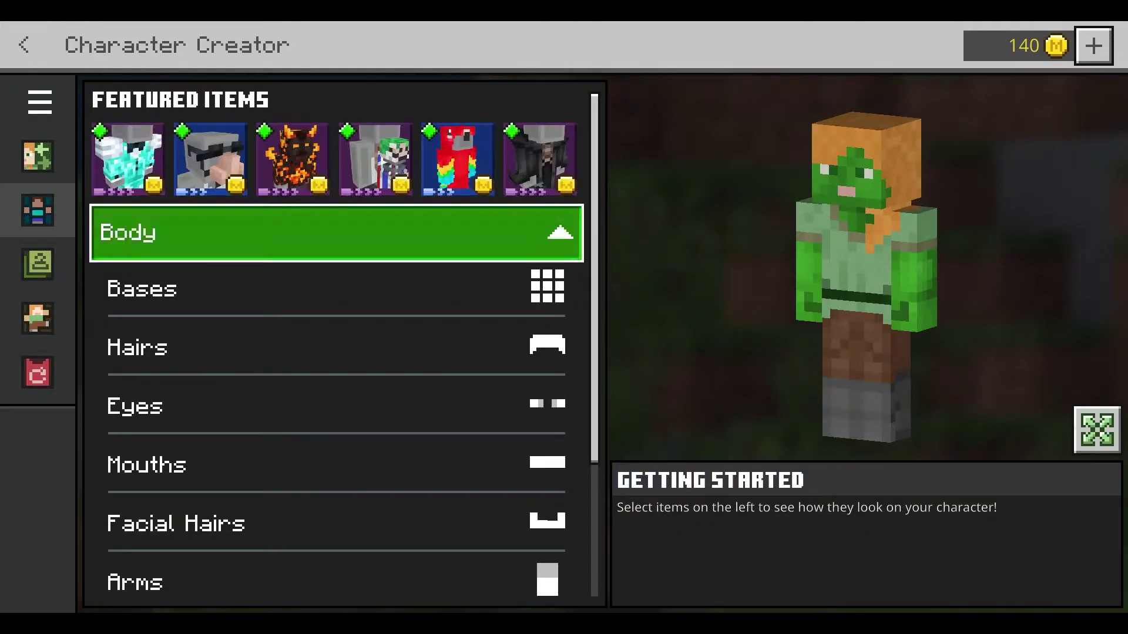
- Open the Hairs category and look through the owned and purchasable hairstyles
{"action": "left_click", "coordinate": [336, 347]}
{"action": "scroll", "coordinate": [459, 302], "scroll_direction": "down", "scroll_amount": 6}
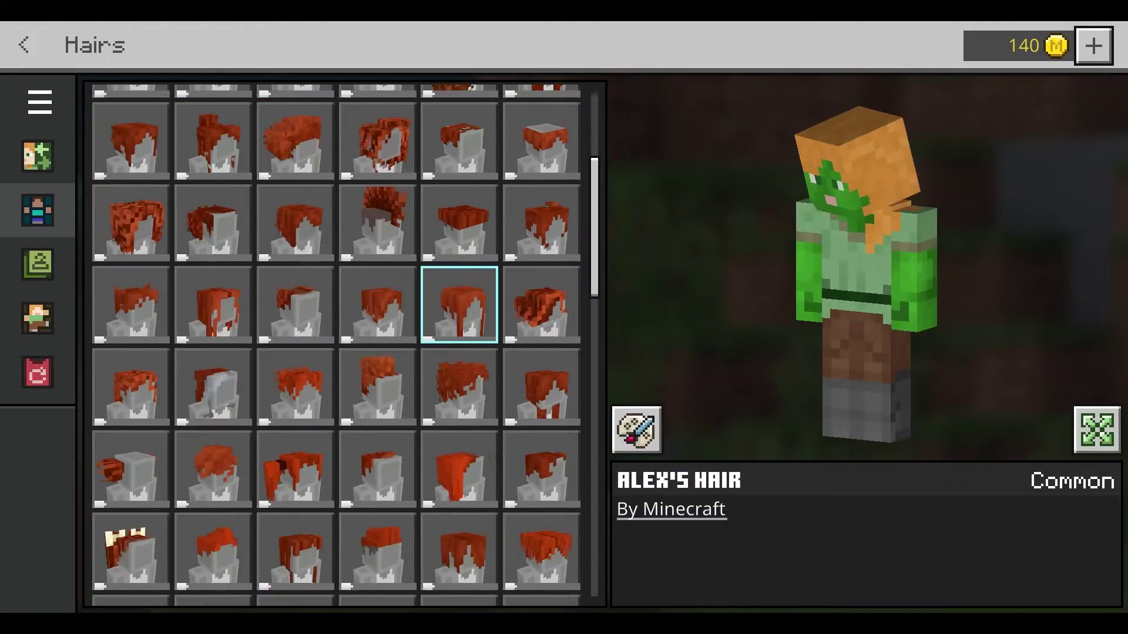
{"action": "key", "text": "Down"}
{"action": "key", "text": "Down"}
{"action": "key", "text": "Down"}
{"action": "key", "text": "Down"}
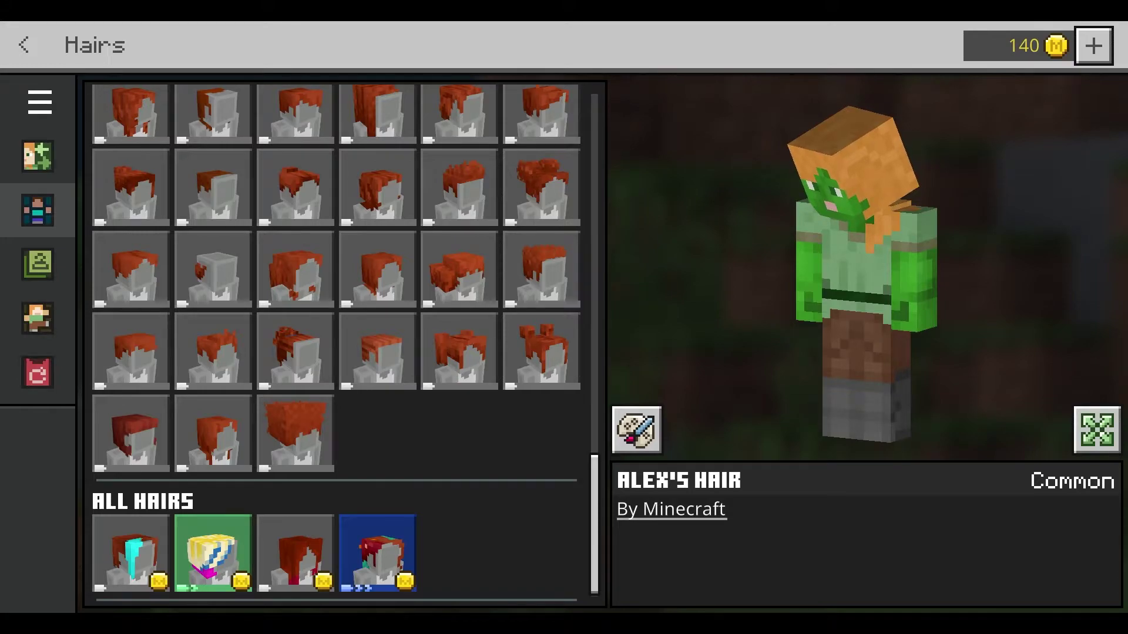
{"action": "key", "text": "Up"}
{"action": "key", "text": "Up"}
{"action": "key", "text": "Up"}
{"action": "key", "text": "Up"}
{"action": "key", "text": "Up"}
{"action": "key", "text": "Up"}
{"action": "key", "text": "Up"}
{"action": "key", "text": "Up"}
{"action": "key", "text": "Up"}
{"action": "key", "text": "Up"}
{"action": "key", "text": "Up"}
{"action": "key", "text": "Up"}
{"action": "key", "text": "Down"}
{"action": "key", "text": "Left"}
{"action": "key", "text": "Left"}
{"action": "key", "text": "Left"}
{"action": "key", "text": "Right"}
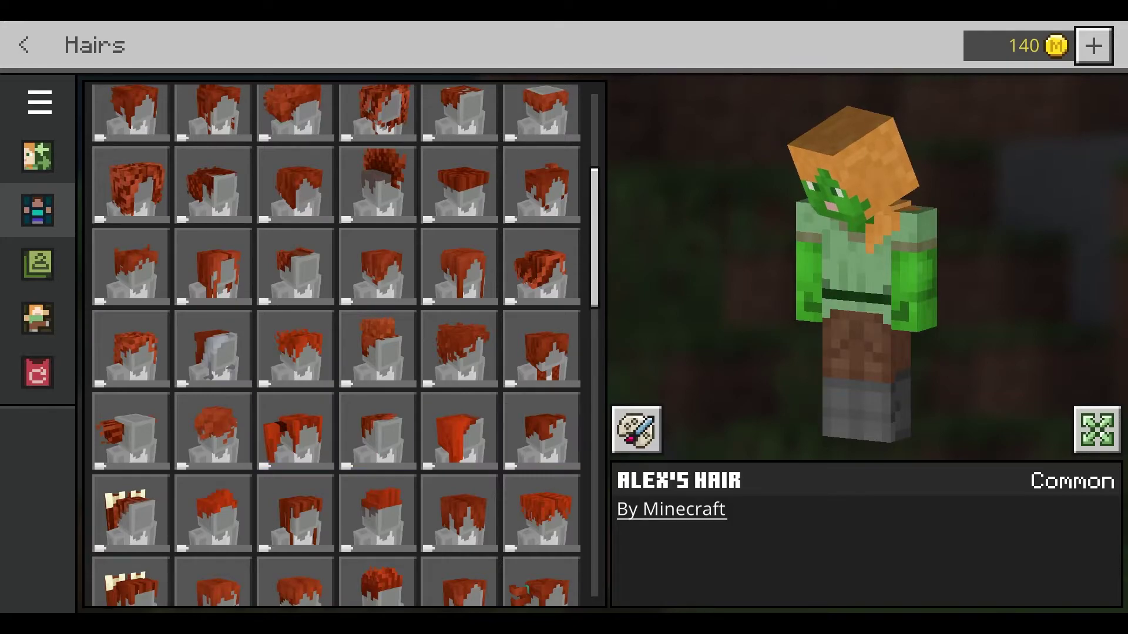
- Change the character's hair color to light blue and return to the owned hairs
{"action": "key", "text": "Return"}
{"action": "key", "text": "Right"}
{"action": "key", "text": "Return"}
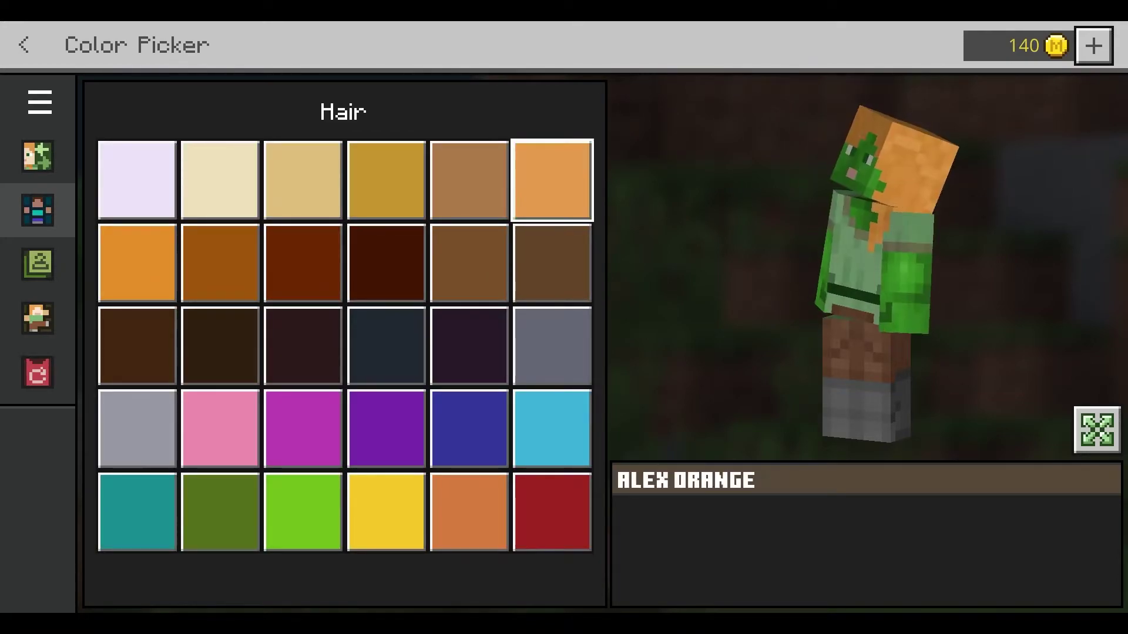
{"action": "key", "text": "Down"}
{"action": "key", "text": "Down"}
{"action": "key", "text": "Down"}
{"action": "key", "text": "Return"}
{"action": "key", "text": "Left"}
{"action": "key", "text": "Left"}
{"action": "key", "text": "Up"}
{"action": "left_click", "coordinate": [24, 45]}
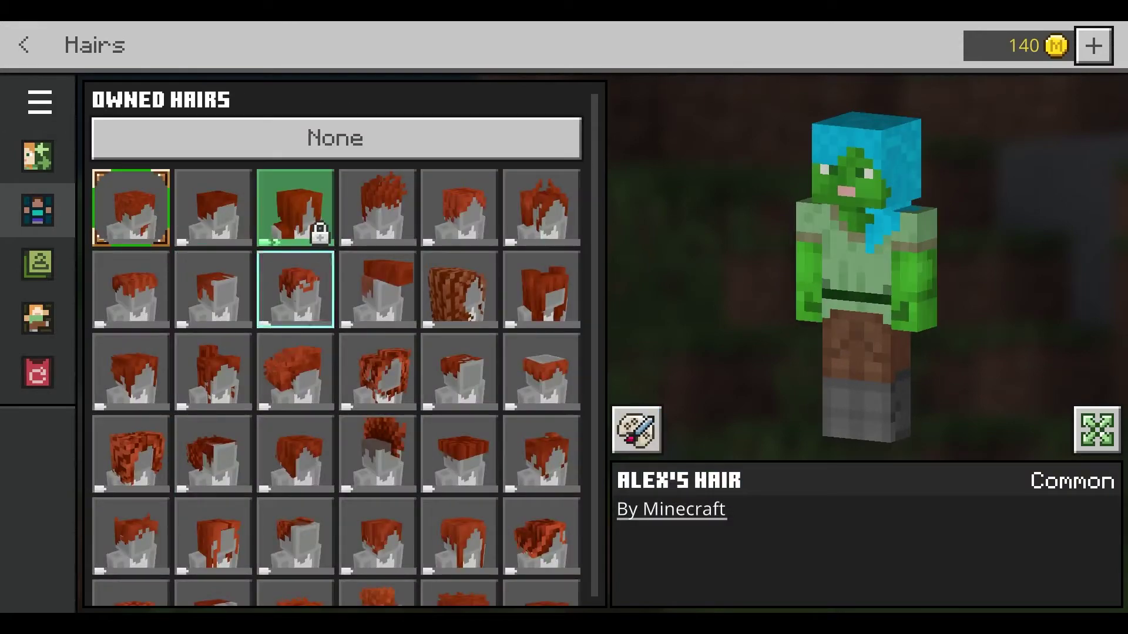
- Equip the Voluminous Curls hairstyle and return to the Body options
{"action": "left_click", "coordinate": [459, 289]}
{"action": "left_click", "coordinate": [714, 580]}
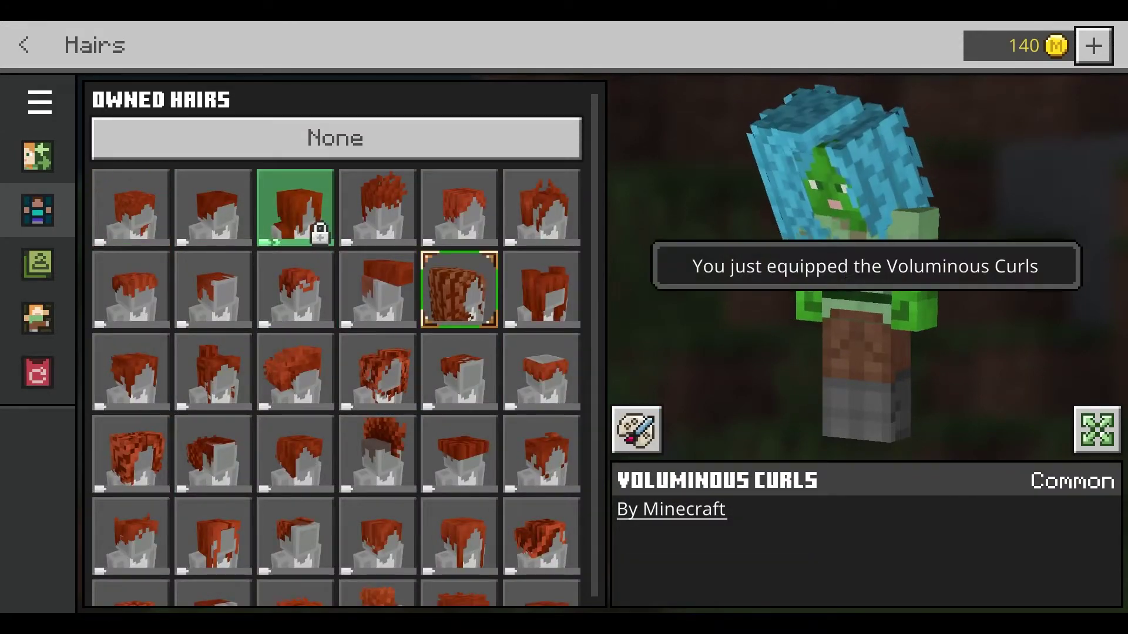
{"action": "key", "text": "Escape"}
- Open the Eyes category and preview the Right Eye Only style on the character
{"action": "key", "text": "Down"}
{"action": "key", "text": "Down"}
{"action": "key", "text": "Down"}
{"action": "key", "text": "Return"}
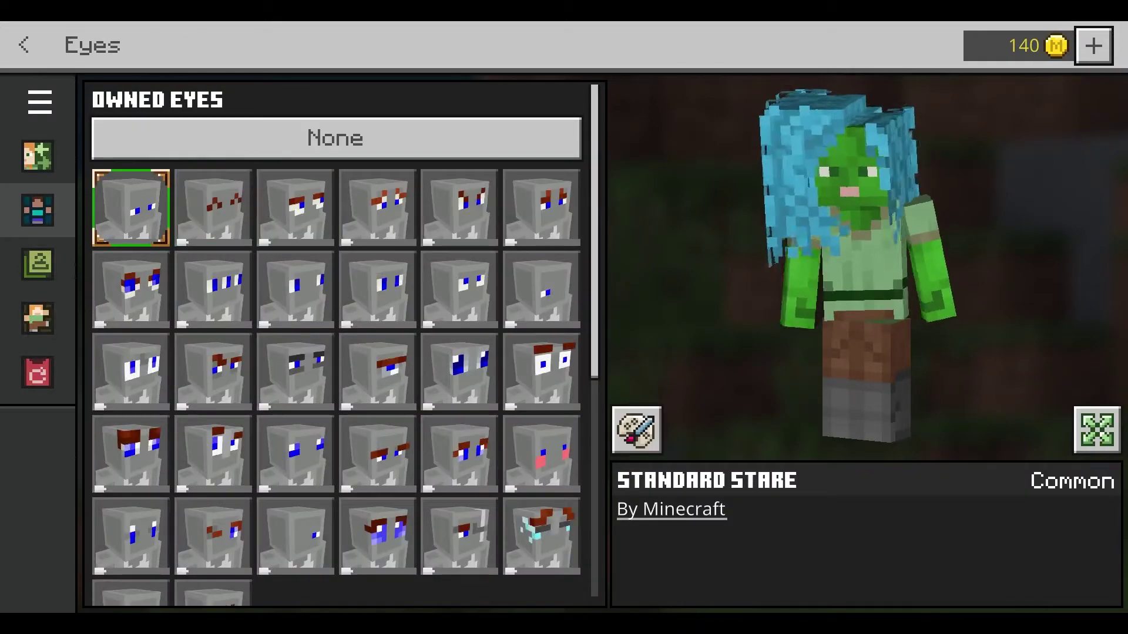
{"action": "scroll", "coordinate": [335, 341], "scroll_direction": "down", "scroll_amount": 1}
{"action": "key", "text": "Up"}
{"action": "key", "text": "Up"}
{"action": "key", "text": "Up"}
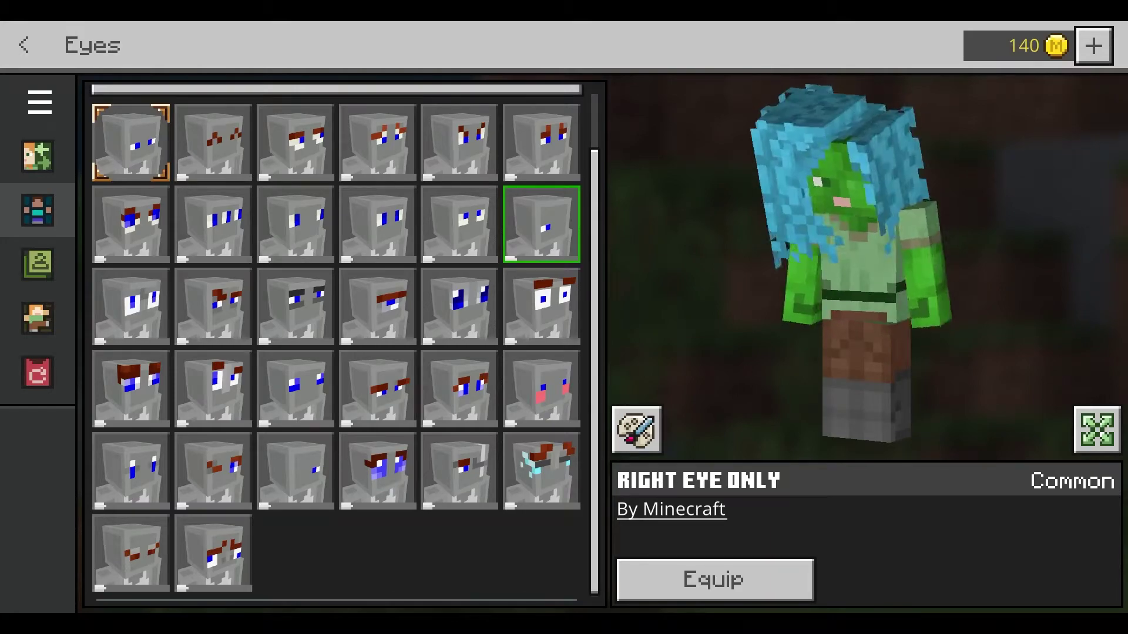
- Look over the iris color choices for the previewed eyes and return to the owned eyes
{"action": "key", "text": "Return"}
{"action": "key", "text": "Up"}
{"action": "key", "text": "Up"}
{"action": "key", "text": "Down"}
{"action": "key", "text": "Down"}
{"action": "key", "text": "Down"}
{"action": "key", "text": "Left"}
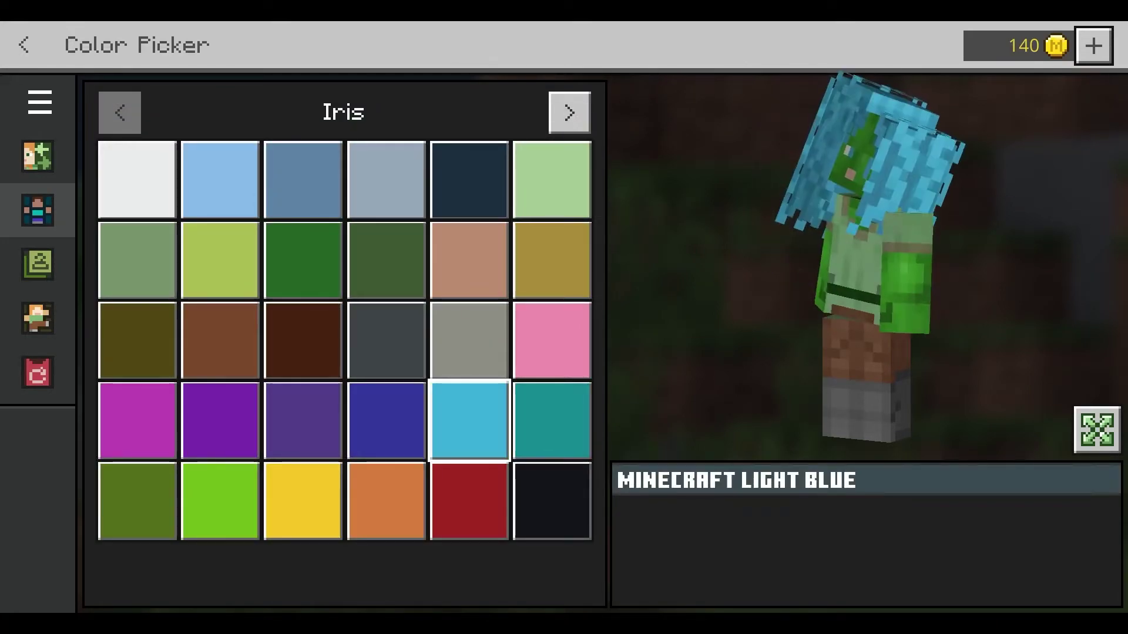
{"action": "key", "text": "Up"}
{"action": "key", "text": "Up"}
{"action": "key", "text": "Up"}
{"action": "key", "text": "Left"}
{"action": "key", "text": "Left"}
{"action": "key", "text": "Left"}
{"action": "key", "text": "Escape"}
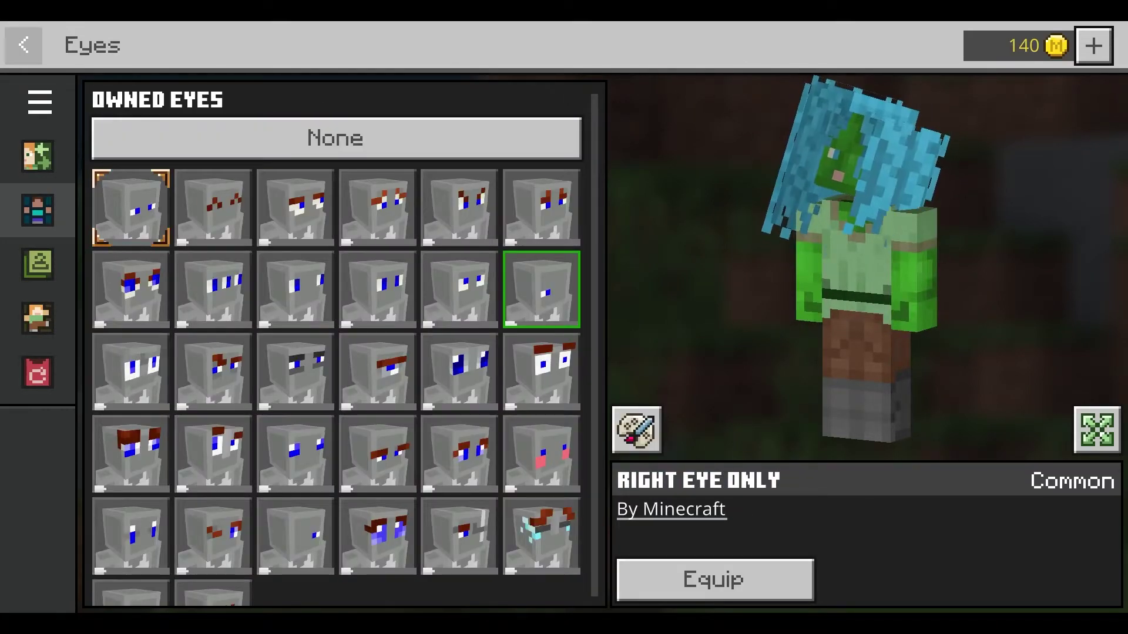
- Try out base colors such as Dark Comet Grey and Magnolia White, and go back to the Body options
{"action": "key", "text": "Escape"}
{"action": "key", "text": "Down"}
{"action": "key", "text": "Return"}
{"action": "key", "text": "Right"}
{"action": "key", "text": "Right"}
{"action": "key", "text": "Right"}
{"action": "key", "text": "Down"}
{"action": "key", "text": "Right"}
{"action": "key", "text": "Right"}
{"action": "key", "text": "Return"}
{"action": "key", "text": "Up"}
{"action": "key", "text": "Up"}
{"action": "key", "text": "Down"}
{"action": "key", "text": "Down"}
{"action": "key", "text": "Right"}
{"action": "key", "text": "Left"}
{"action": "key", "text": "Down"}
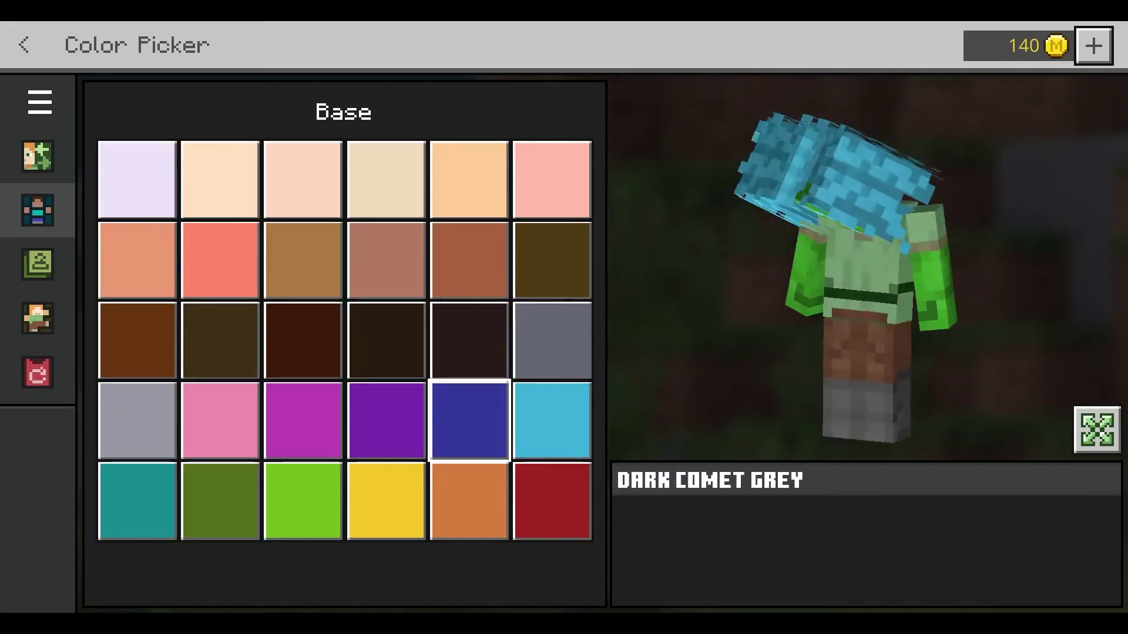
{"action": "key", "text": "Down"}
{"action": "key", "text": "Right"}
{"action": "key", "text": "Up"}
{"action": "key", "text": "Up"}
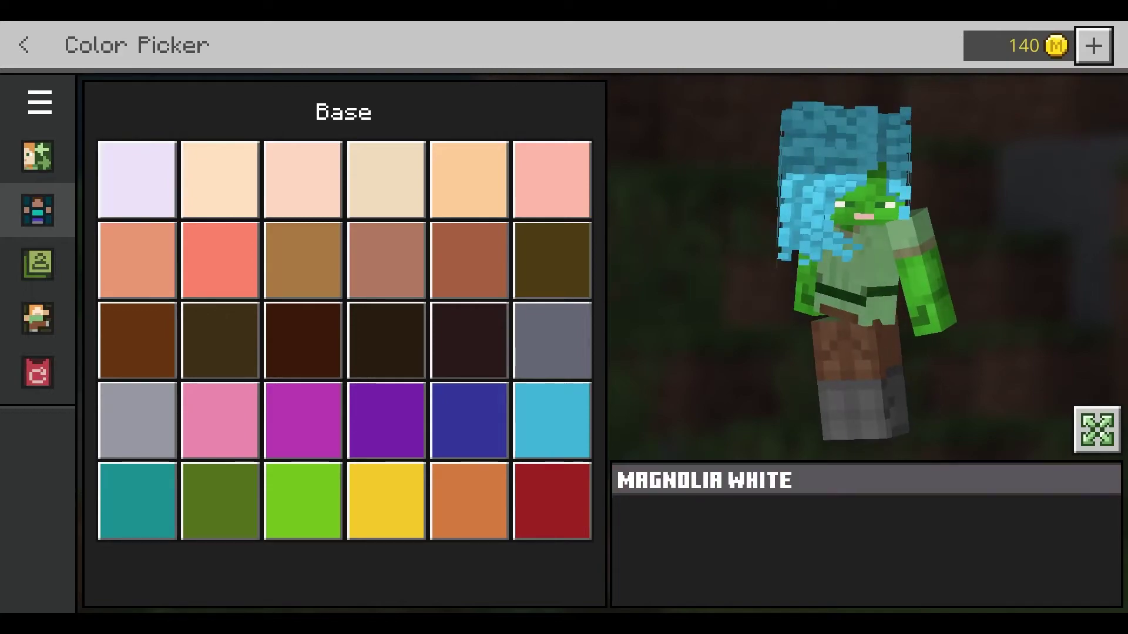
{"action": "left_click", "coordinate": [24, 46]}
{"action": "left_click", "coordinate": [23, 45]}
- Look through the owned mouths, preview the Scream mouth, and return to the Body options without equipping it
{"action": "key", "text": "Down"}
{"action": "key", "text": "Down"}
{"action": "key", "text": "Down"}
{"action": "key", "text": "Down"}
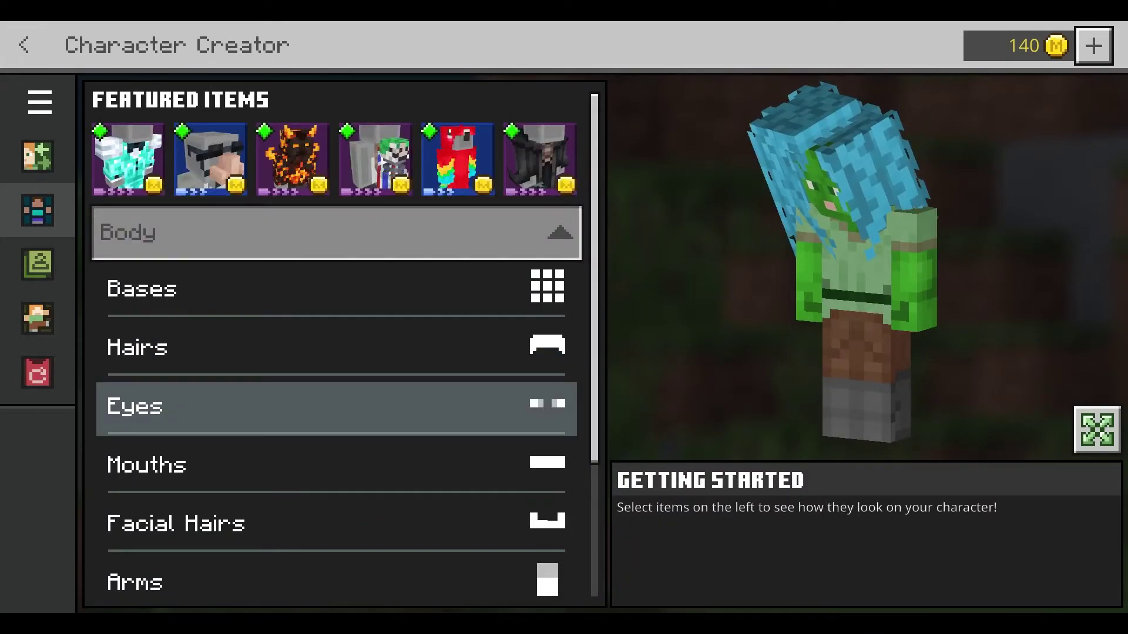
{"action": "key", "text": "Up"}
{"action": "key", "text": "Return"}
{"action": "key", "text": "Escape"}
{"action": "key", "text": "Down"}
{"action": "key", "text": "Return"}
{"action": "key", "text": "Down"}
{"action": "key", "text": "Down"}
{"action": "key", "text": "Right"}
{"action": "key", "text": "Right"}
{"action": "key", "text": "Right"}
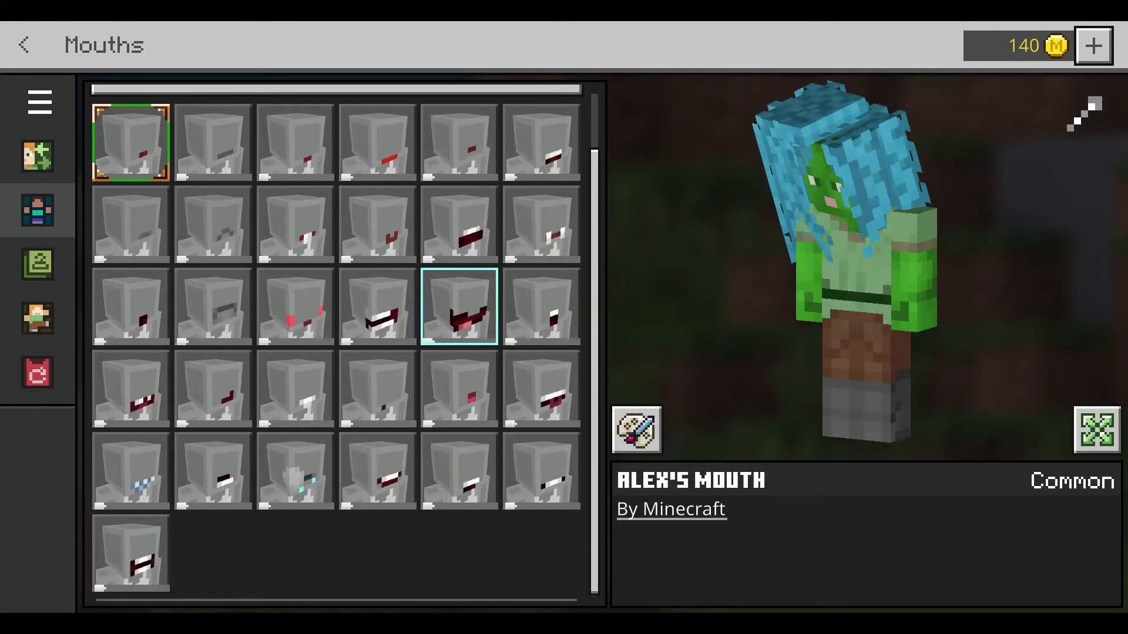
{"action": "key", "text": "Right"}
{"action": "key", "text": "Up"}
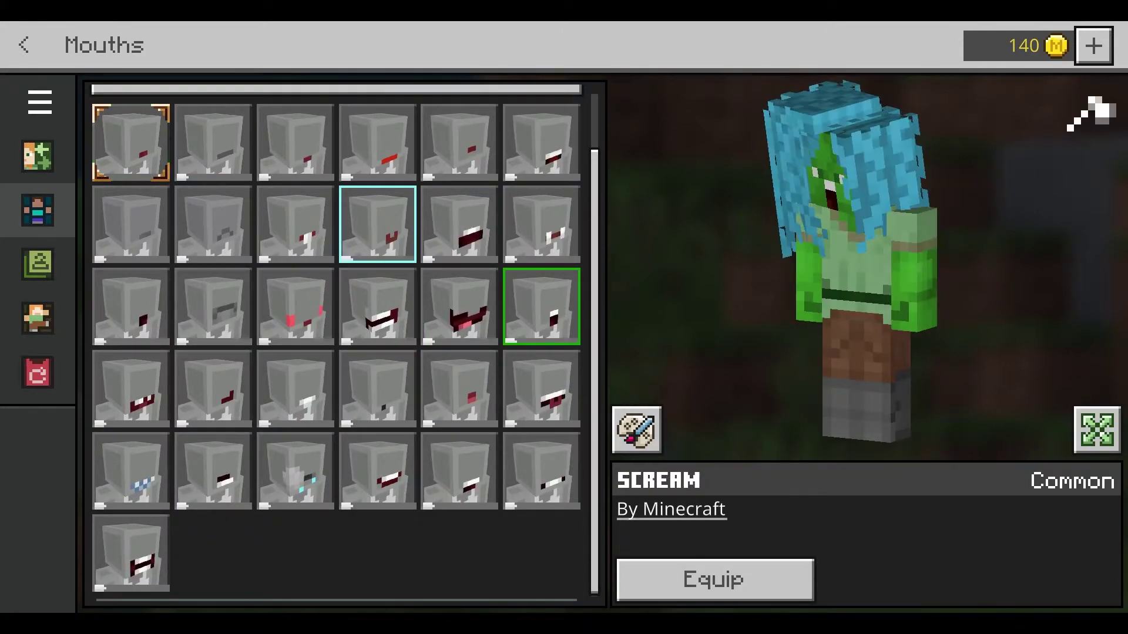
{"action": "left_click", "coordinate": [23, 45]}
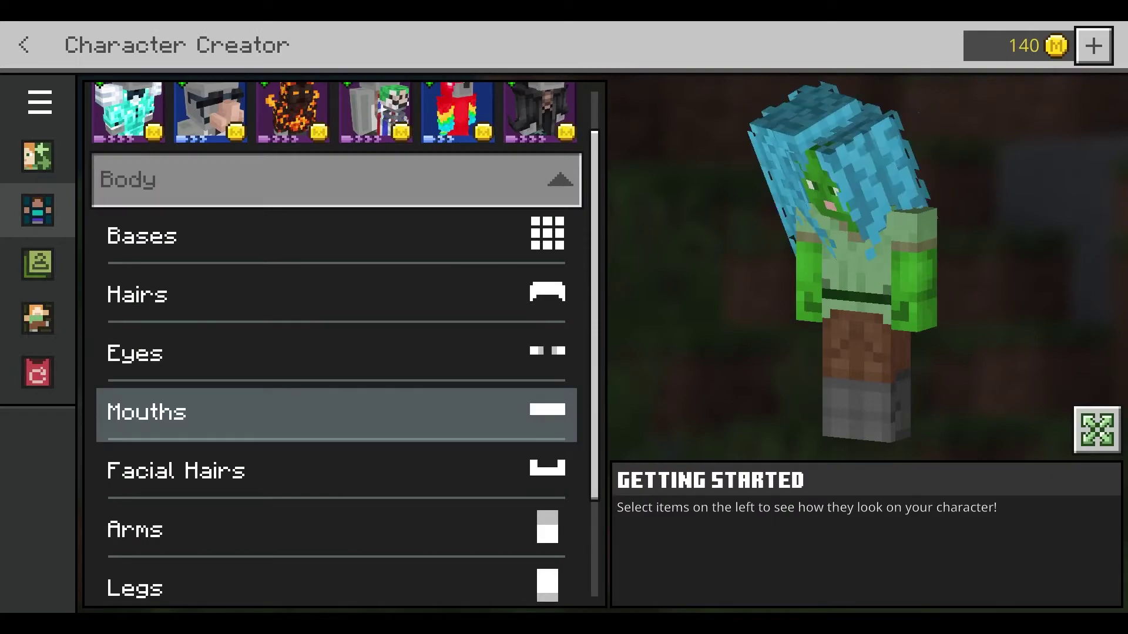
- Check the Facial Hairs category briefly and look through the owned and purchasable left arm items in Arms
{"action": "left_click", "coordinate": [337, 471]}
{"action": "key", "text": "Escape"}
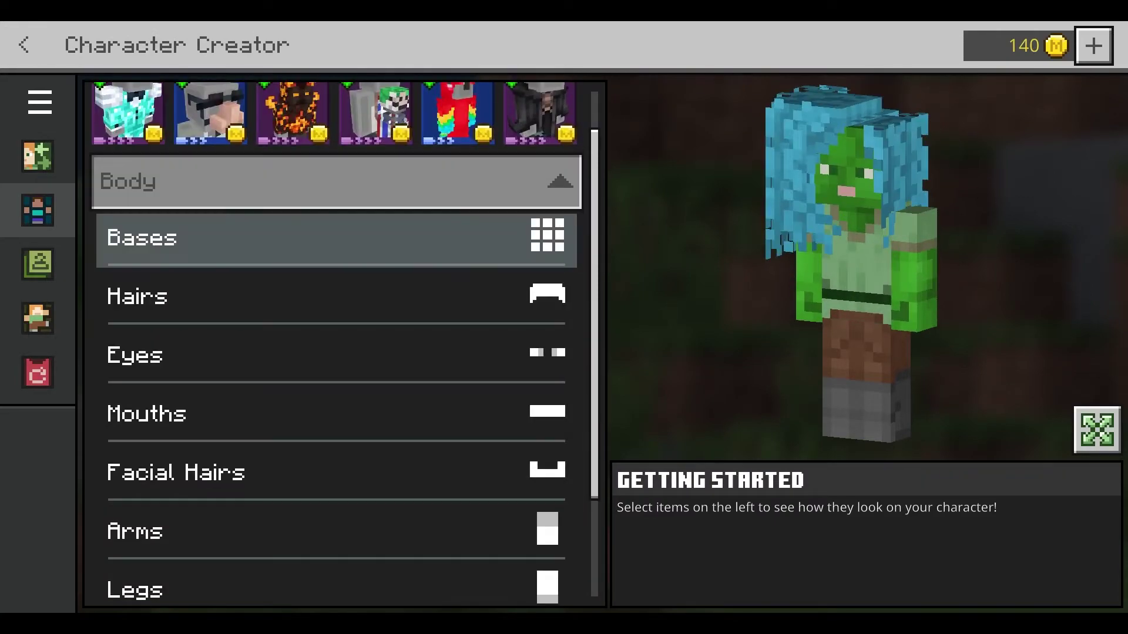
{"action": "key", "text": "Down"}
{"action": "key", "text": "Down"}
{"action": "key", "text": "Down"}
{"action": "key", "text": "Down"}
{"action": "key", "text": "Down"}
{"action": "key", "text": "Return"}
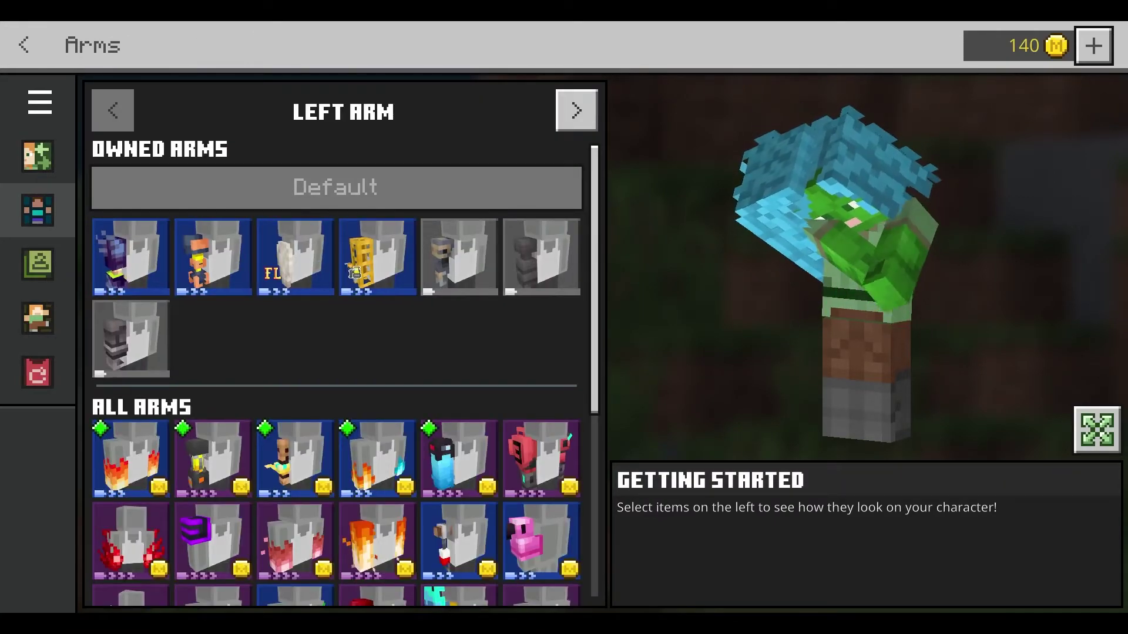
{"action": "scroll", "coordinate": [317, 427], "scroll_direction": "down", "scroll_amount": 1}
{"action": "scroll", "coordinate": [317, 405], "scroll_direction": "down", "scroll_amount": 7}
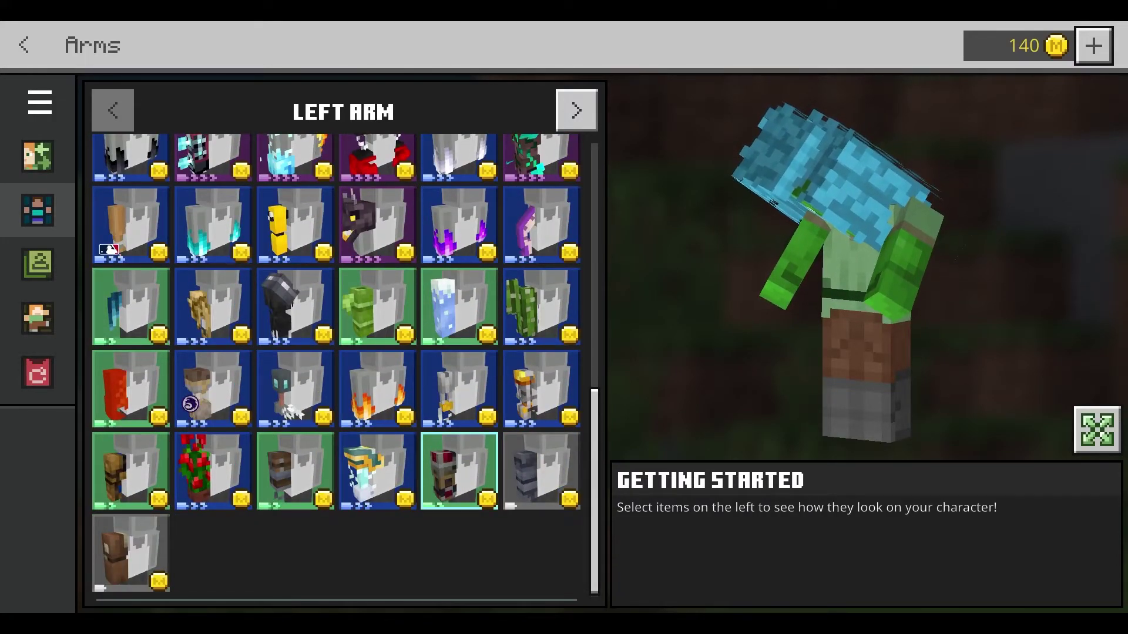
{"action": "scroll", "coordinate": [459, 463], "scroll_direction": "up", "scroll_amount": 6}
- Open the Size category, look over the height options, and preview the Wide arm size on the character
{"action": "key", "text": "Escape"}
{"action": "key", "text": "Down"}
{"action": "key", "text": "Down"}
{"action": "key", "text": "Down"}
{"action": "key", "text": "Down"}
{"action": "key", "text": "Down"}
{"action": "key", "text": "Down"}
{"action": "key", "text": "Return"}
{"action": "key", "text": "Right"}
{"action": "key", "text": "Left"}
{"action": "key", "text": "Left"}
{"action": "key", "text": "Left"}
{"action": "key", "text": "Right"}
{"action": "key", "text": "Right"}
{"action": "key", "text": "Right"}
{"action": "key", "text": "Down"}
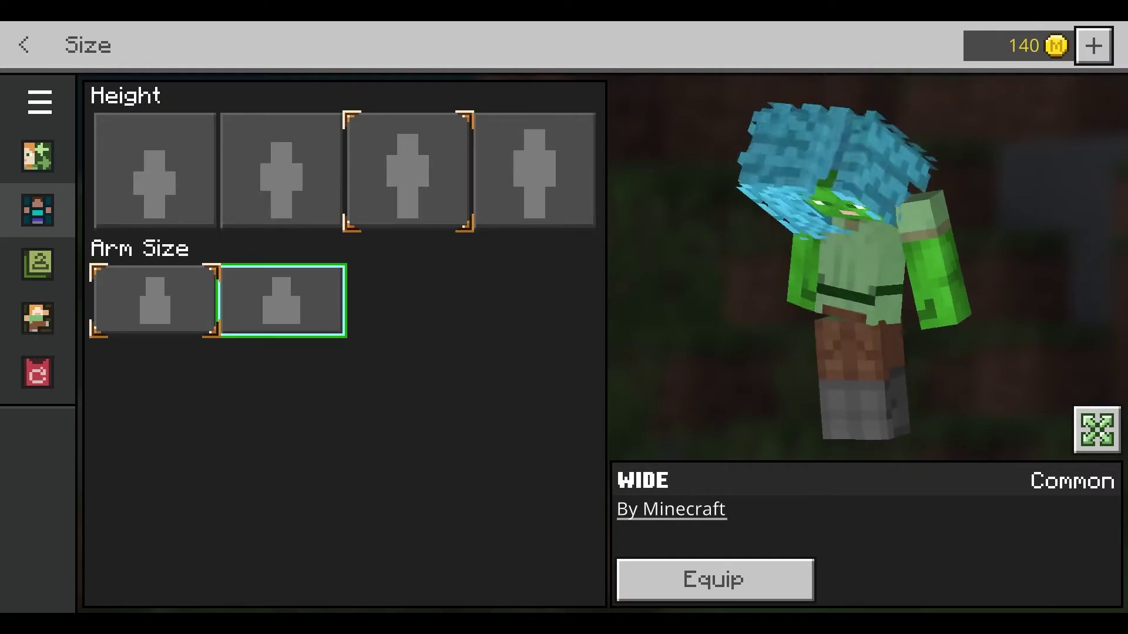
- Leave the Size category, look over the left leg items in Legs, and return to the Body options
{"action": "key", "text": "Left"}
{"action": "key", "text": "Escape"}
{"action": "key", "text": "Down"}
{"action": "key", "text": "Down"}
{"action": "key", "text": "Down"}
{"action": "key", "text": "Down"}
{"action": "key", "text": "Down"}
{"action": "key", "text": "Down"}
{"action": "key", "text": "Return"}
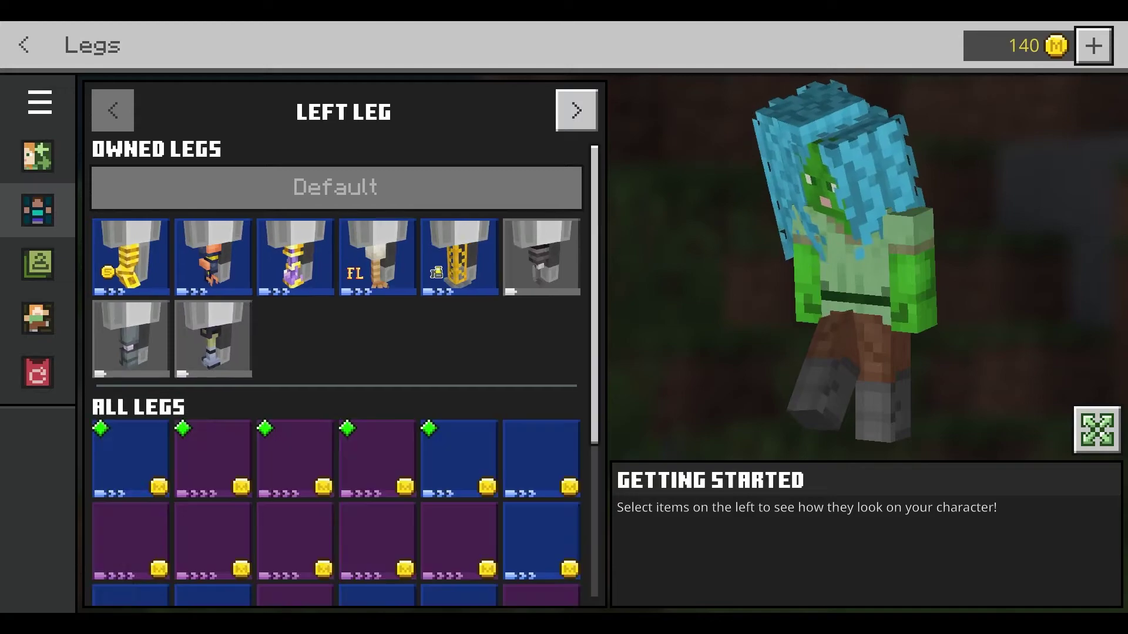
{"action": "key", "text": "Escape"}
- Expand the Style categories and open Tops
{"action": "key", "text": "Up"}
{"action": "key", "text": "Up"}
{"action": "scroll", "coordinate": [336, 345], "scroll_direction": "down", "scroll_amount": 1}
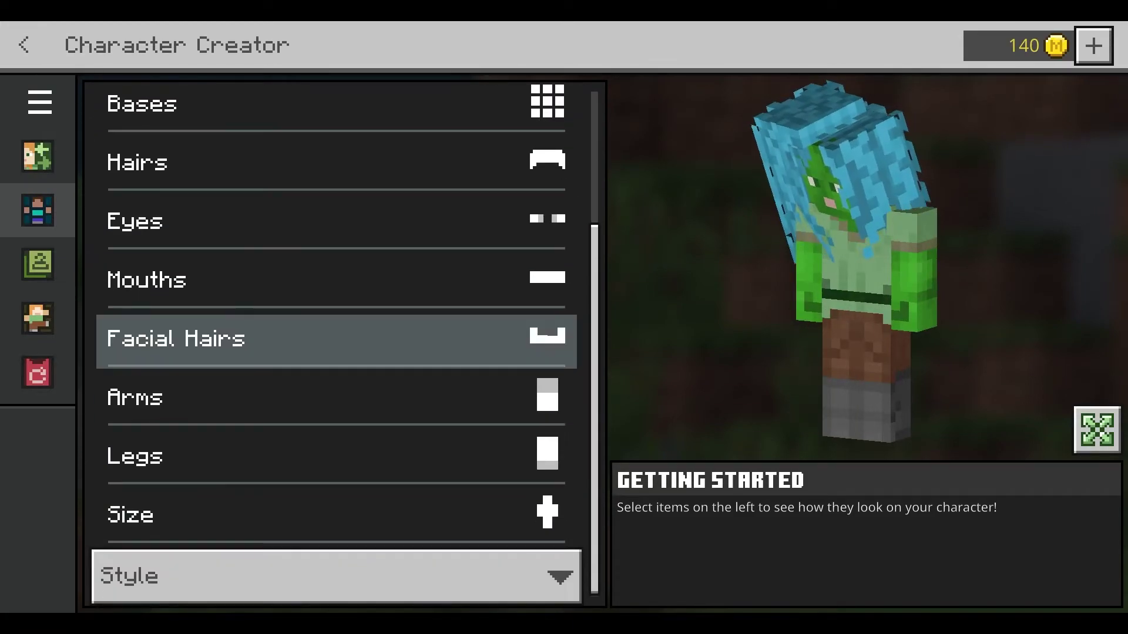
{"action": "left_click", "coordinate": [336, 579]}
{"action": "left_click", "coordinate": [336, 162]}
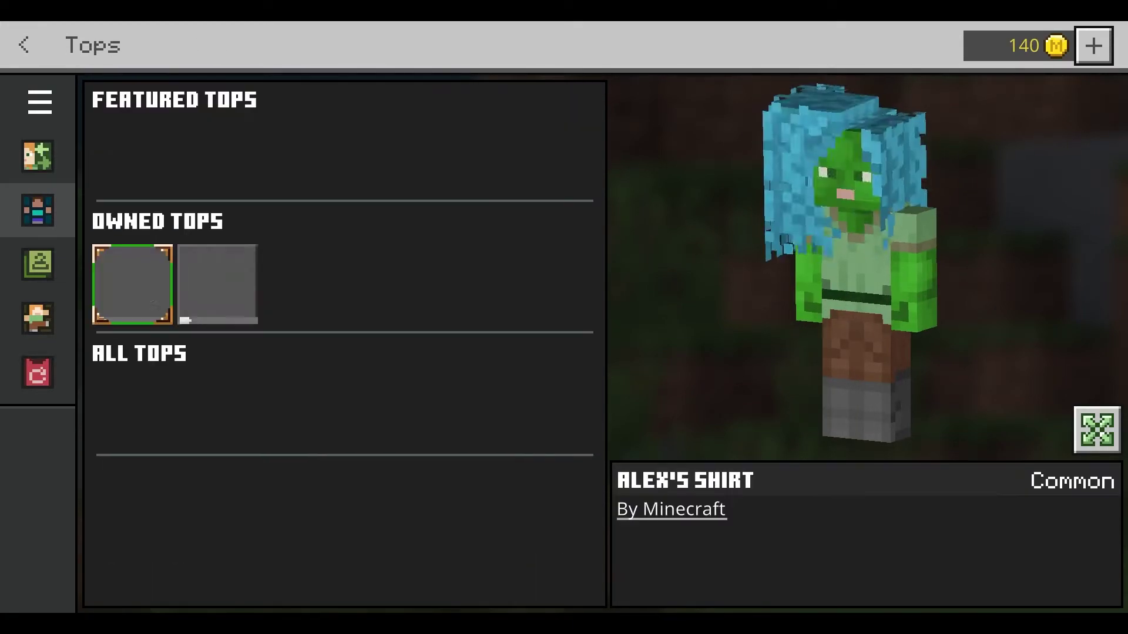
- Look through the owned and purchasable tops and equip the Lumberjack Shirt on the character
{"action": "scroll", "coordinate": [377, 328], "scroll_direction": "down", "scroll_amount": 1}
{"action": "key", "text": "Down"}
{"action": "key", "text": "Down"}
{"action": "key", "text": "Up"}
{"action": "key", "text": "Left"}
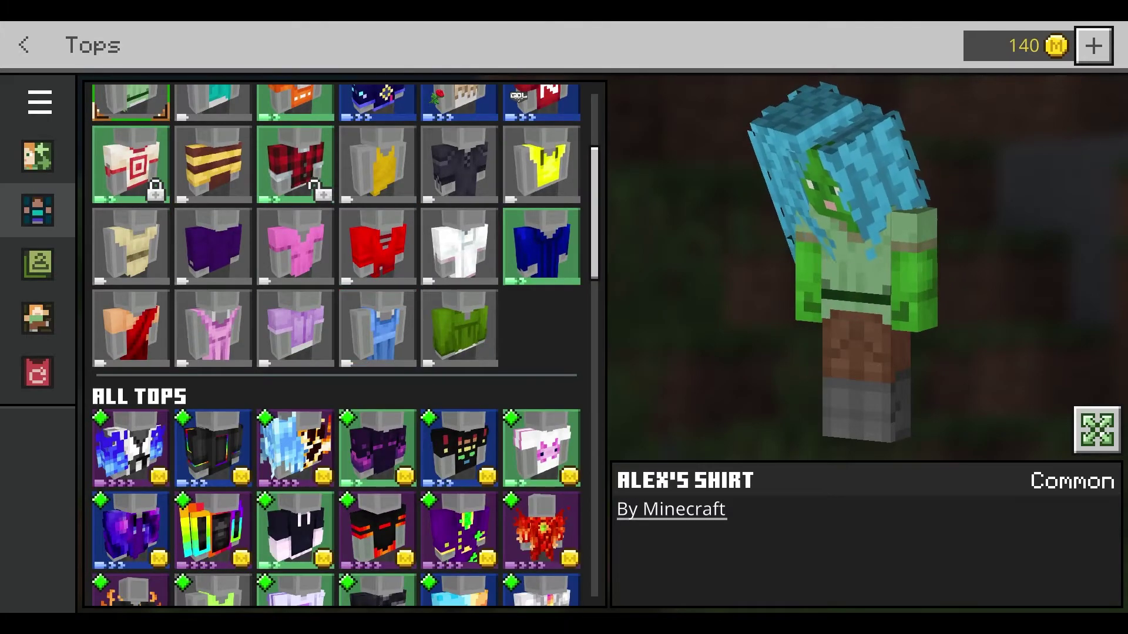
{"action": "scroll", "coordinate": [459, 423], "scroll_direction": "down", "scroll_amount": 15}
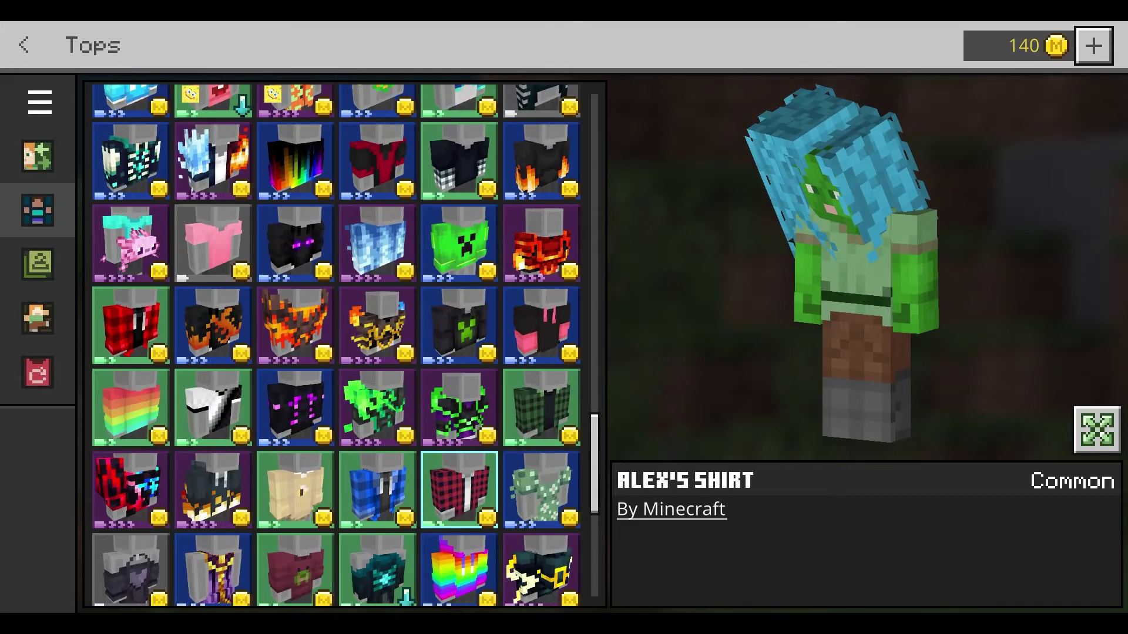
{"action": "scroll", "coordinate": [458, 470], "scroll_direction": "up", "scroll_amount": 15}
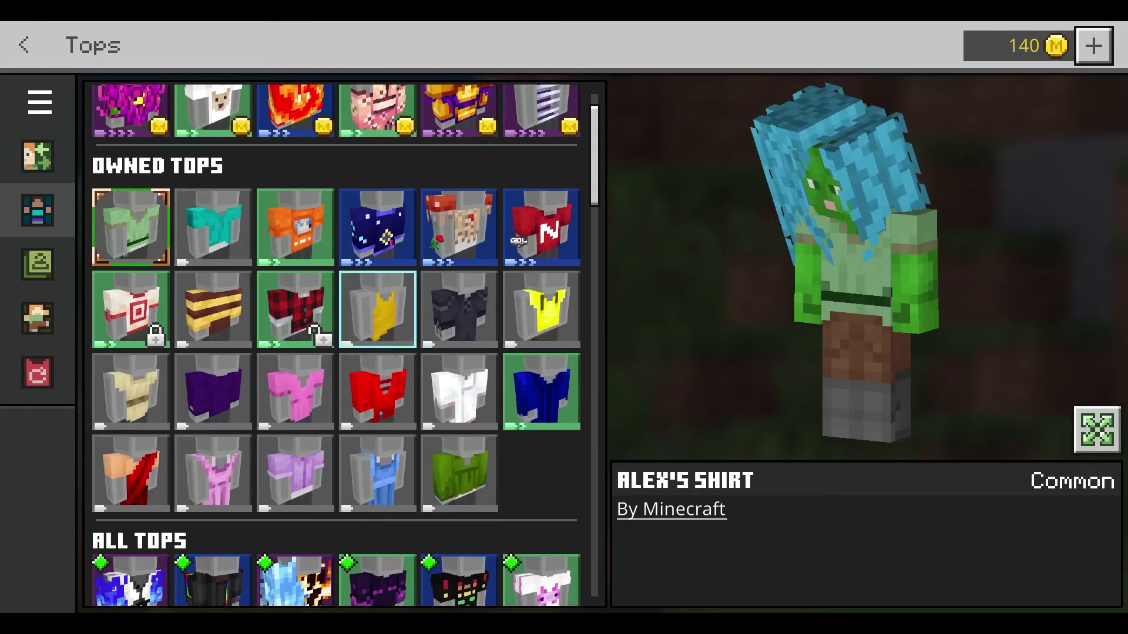
{"action": "key", "text": "Return"}
{"action": "key", "text": "Right"}
{"action": "key", "text": "Return"}
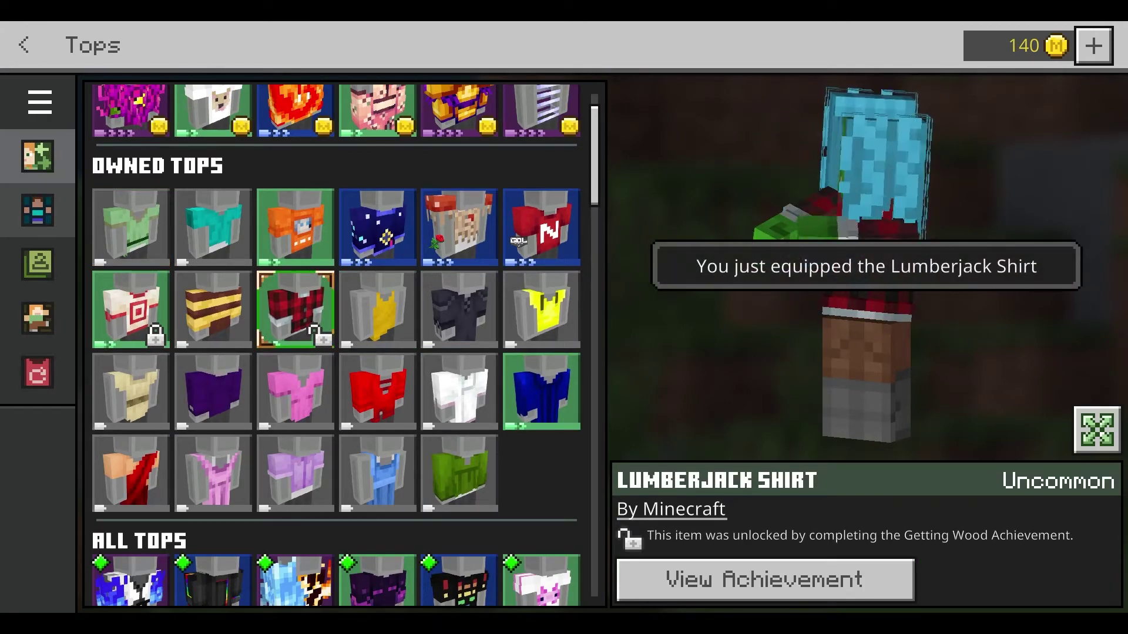
- Return to the Style categories and open Bottoms
{"action": "key", "text": "Escape"}
{"action": "key", "text": "Down"}
{"action": "key", "text": "Down"}
{"action": "key", "text": "Down"}
{"action": "key", "text": "Up"}
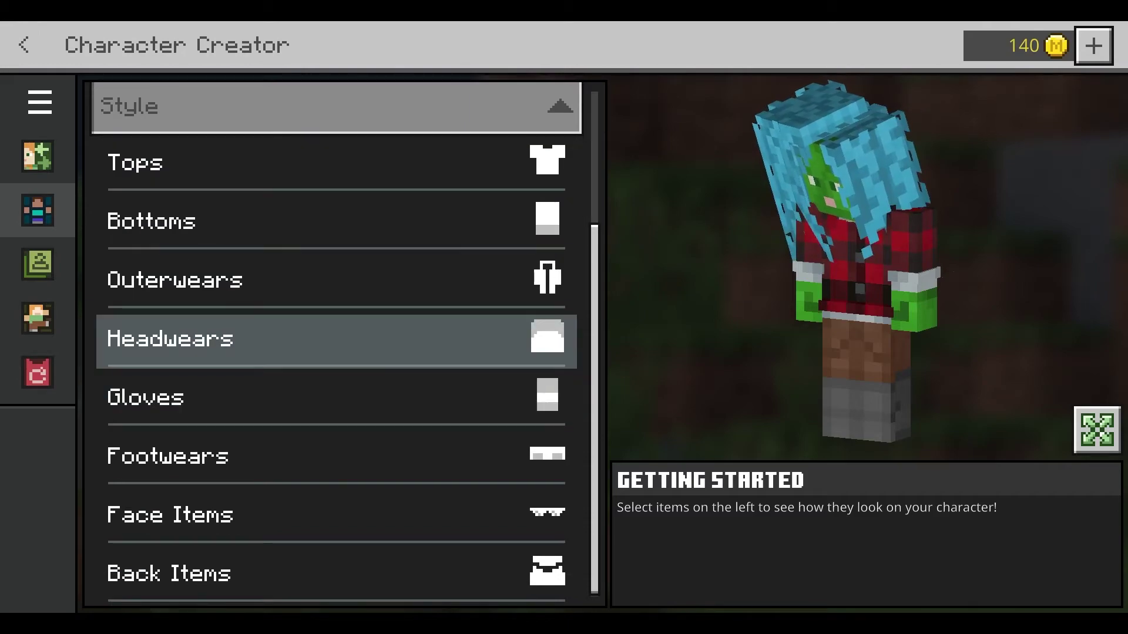
{"action": "key", "text": "Up"}
{"action": "key", "text": "Up"}
{"action": "key", "text": "Return"}
- Equip the red Laced Pants from the owned bottoms
{"action": "key", "text": "Right"}
{"action": "key", "text": "Right"}
{"action": "key", "text": "Down"}
{"action": "key", "text": "Right"}
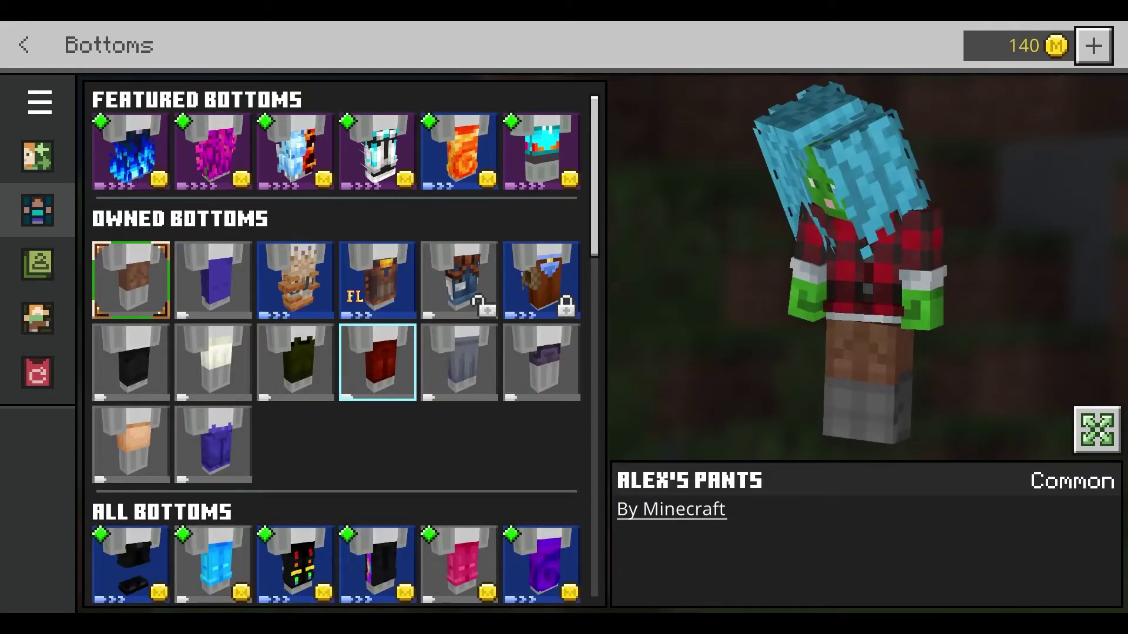
{"action": "key", "text": "Return"}
{"action": "key", "text": "Return"}
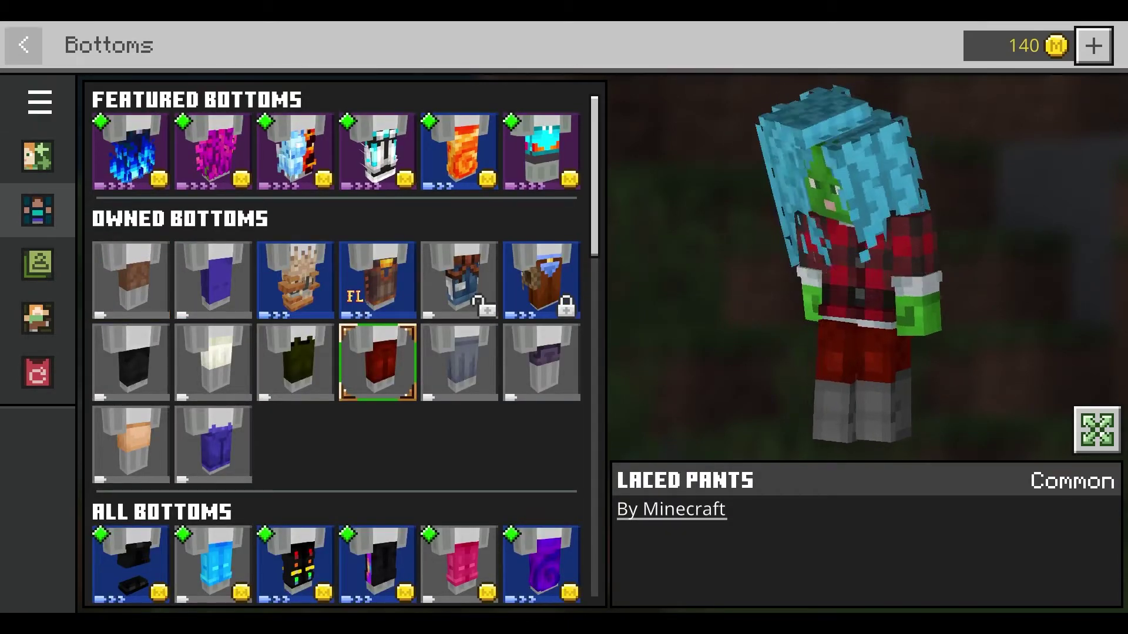
- Return to the Style categories, open Outerwears, and look through the owned outerwears
{"action": "key", "text": "Escape"}
{"action": "key", "text": "Down"}
{"action": "key", "text": "Down"}
{"action": "key", "text": "Up"}
{"action": "key", "text": "Return"}
{"action": "key", "text": "Down"}
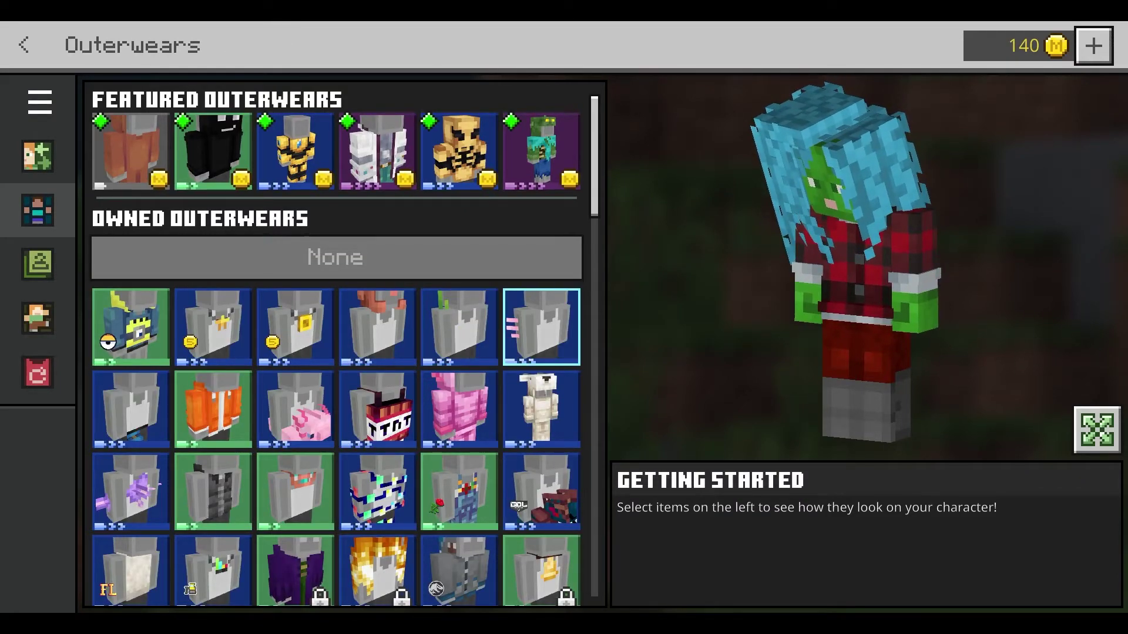
{"action": "key", "text": "Down"}
{"action": "key", "text": "Down"}
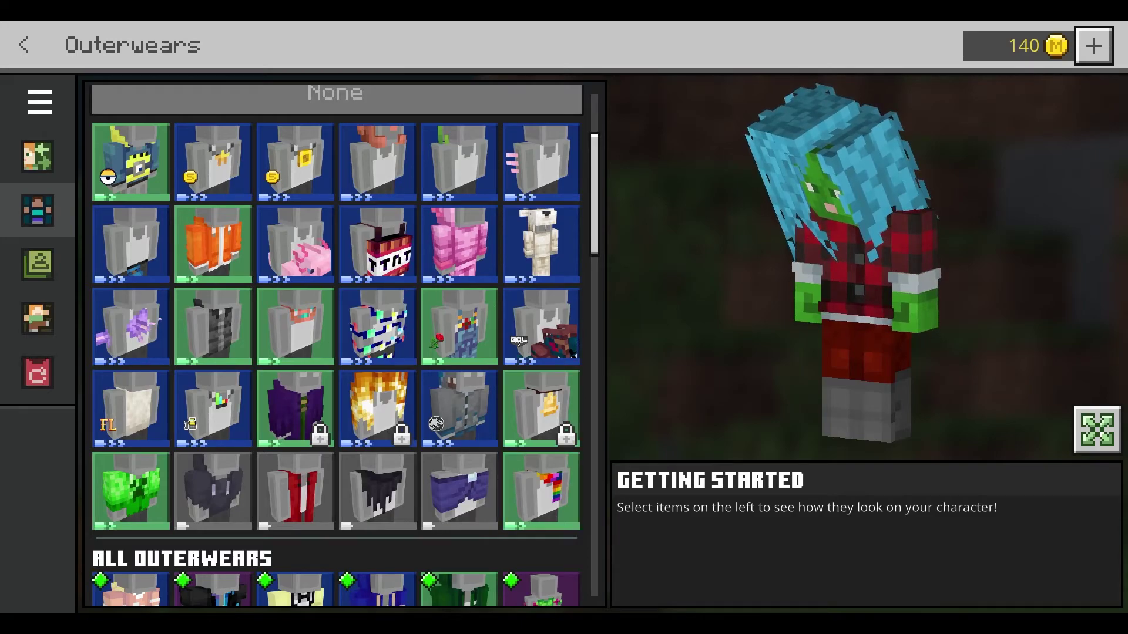
- Equip the Barrel Overalls from the owned outerwears
{"action": "scroll", "coordinate": [459, 399], "scroll_direction": "up", "scroll_amount": 5}
{"action": "scroll", "coordinate": [459, 400], "scroll_direction": "down", "scroll_amount": 4}
{"action": "left_click", "coordinate": [377, 277]}
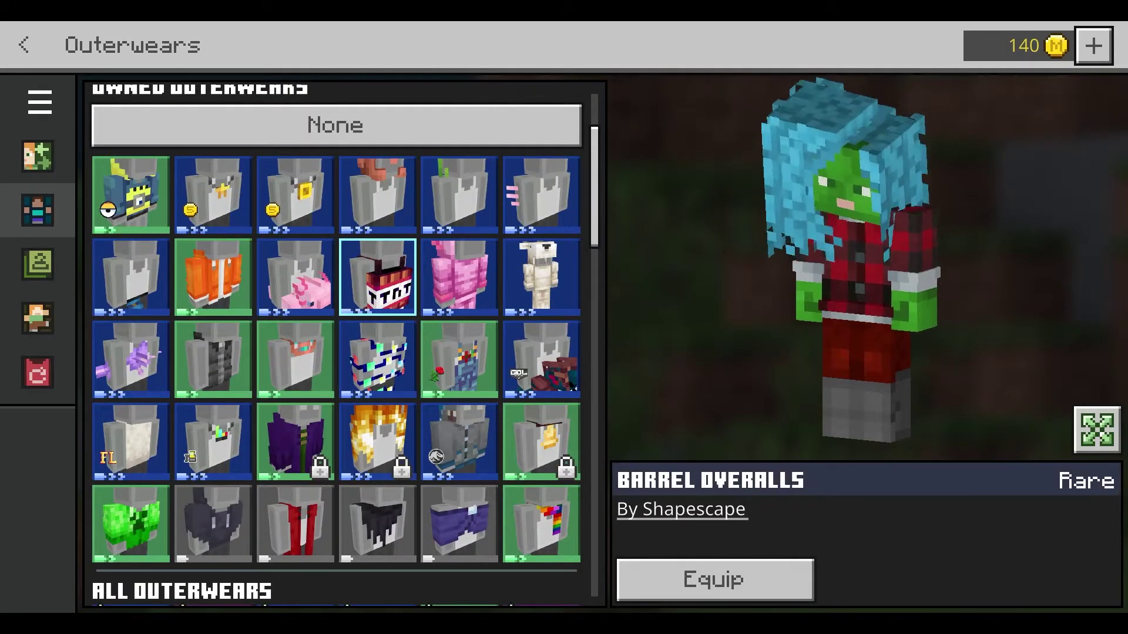
{"action": "key", "text": "Return"}
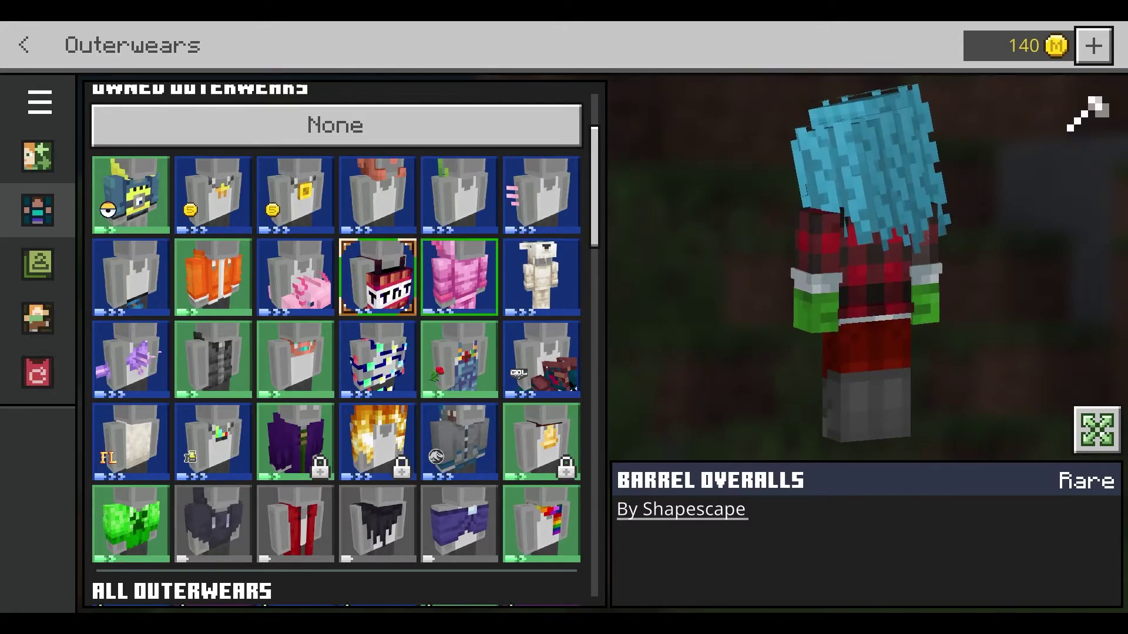
- Equip the Cute Axolotl Onesie and return to the Style categories
{"action": "key", "text": "Return"}
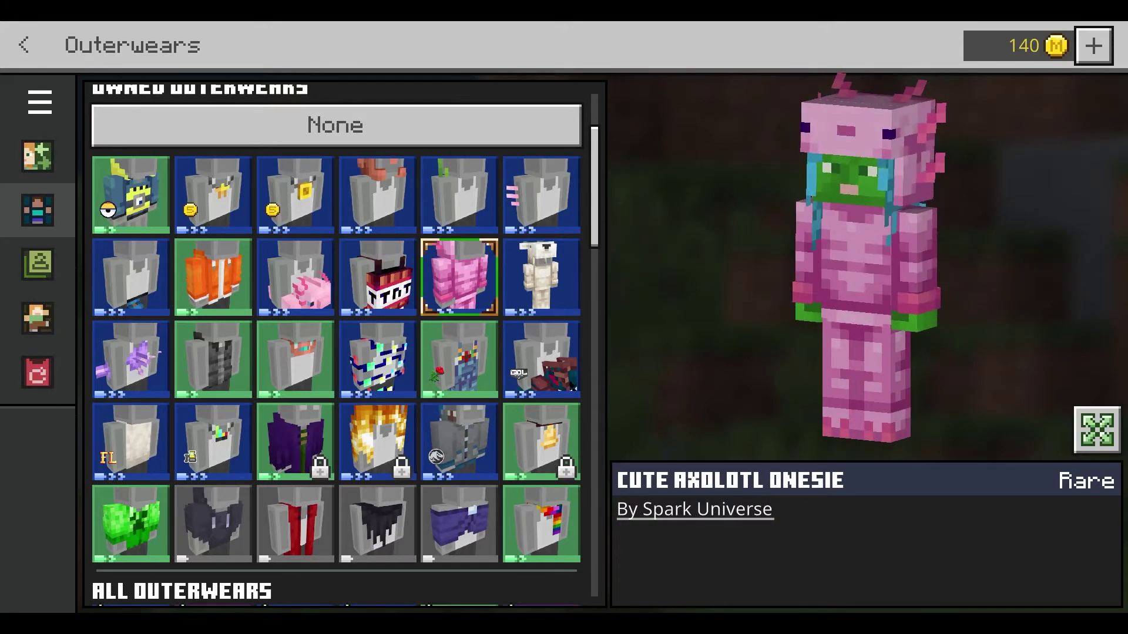
{"action": "key", "text": "Up"}
{"action": "key", "text": "Escape"}
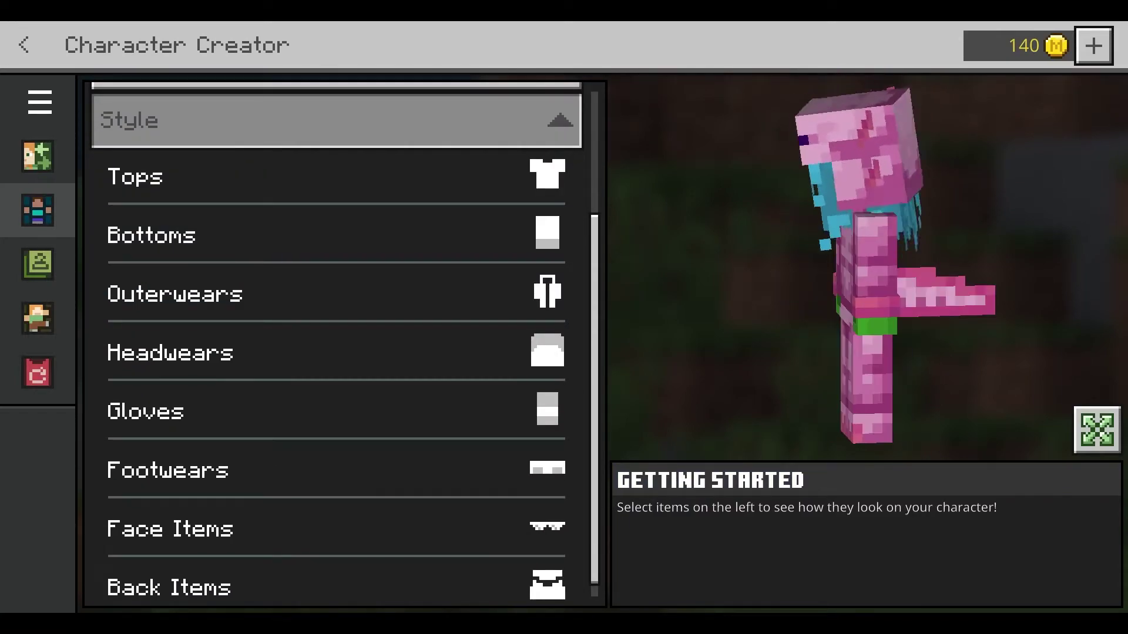
- Open Gloves, preview the Right Arm Cast and L Shining Bracelet, and return to the Style categories without equipping either
{"action": "key", "text": "Down"}
{"action": "key", "text": "Down"}
{"action": "key", "text": "Return"}
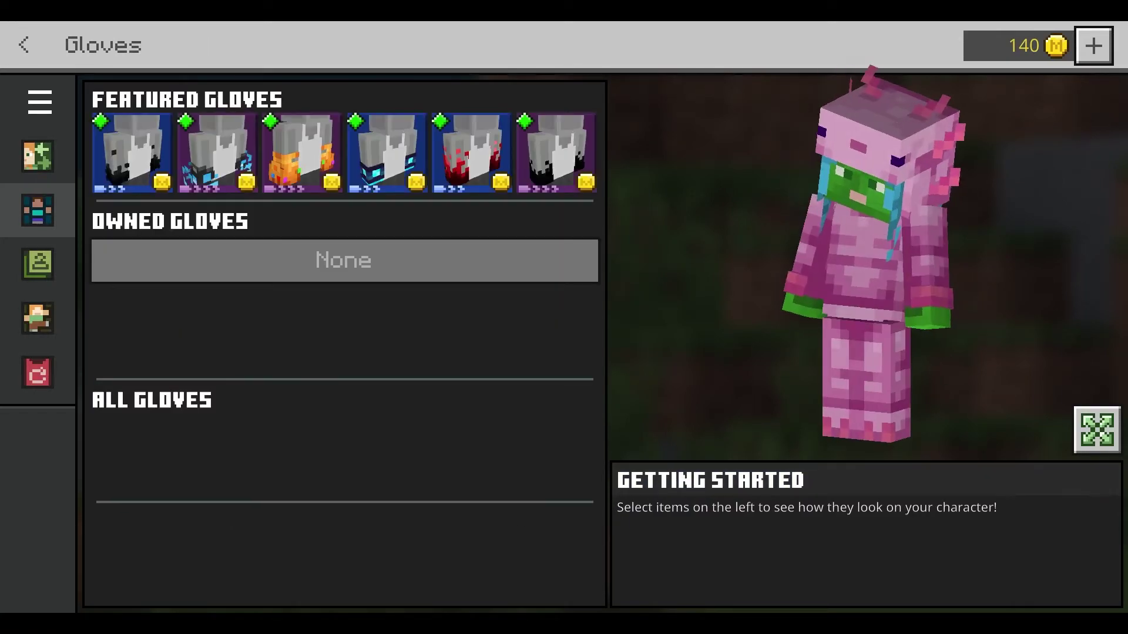
{"action": "key", "text": "Up"}
{"action": "key", "text": "Down"}
{"action": "key", "text": "Down"}
{"action": "key", "text": "Down"}
{"action": "key", "text": "Right"}
{"action": "key", "text": "Return"}
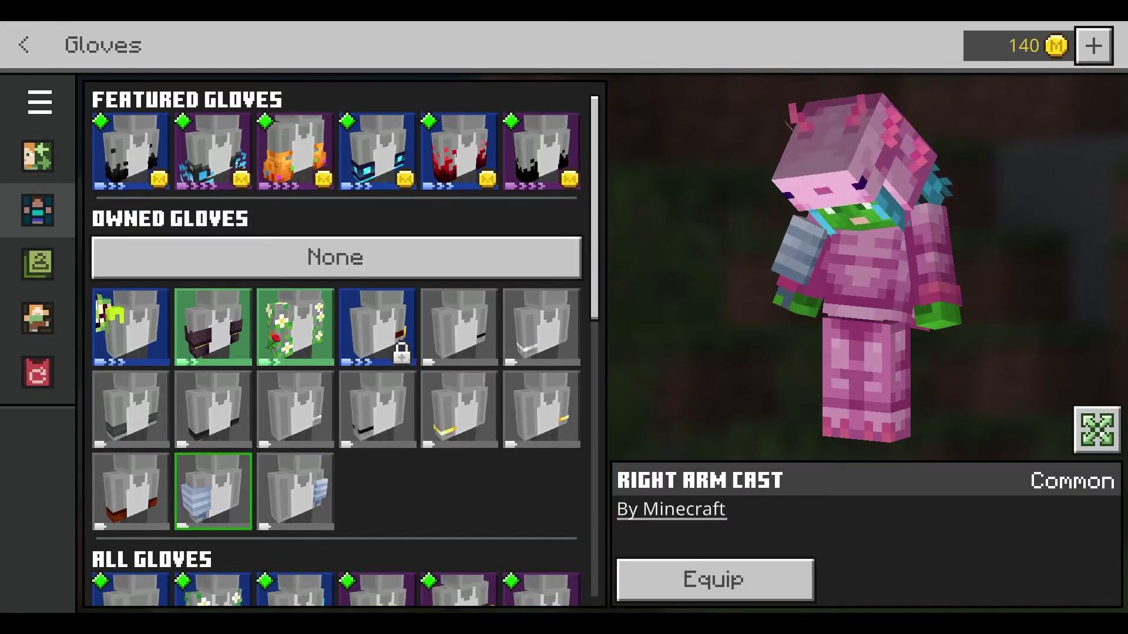
{"action": "key", "text": "Return"}
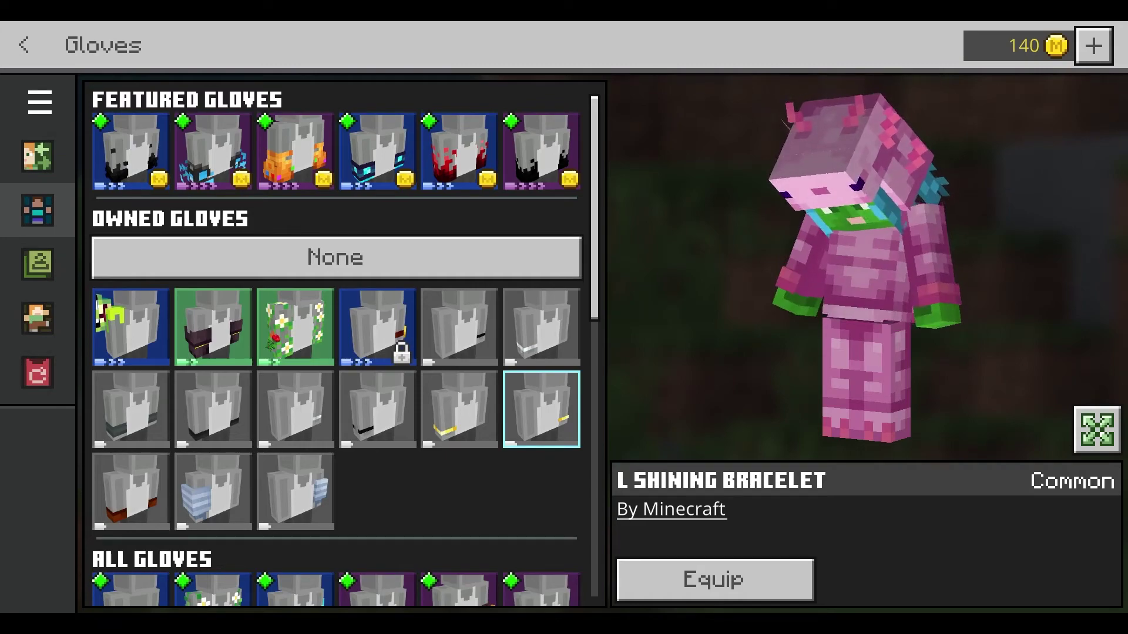
{"action": "left_click", "coordinate": [24, 45]}
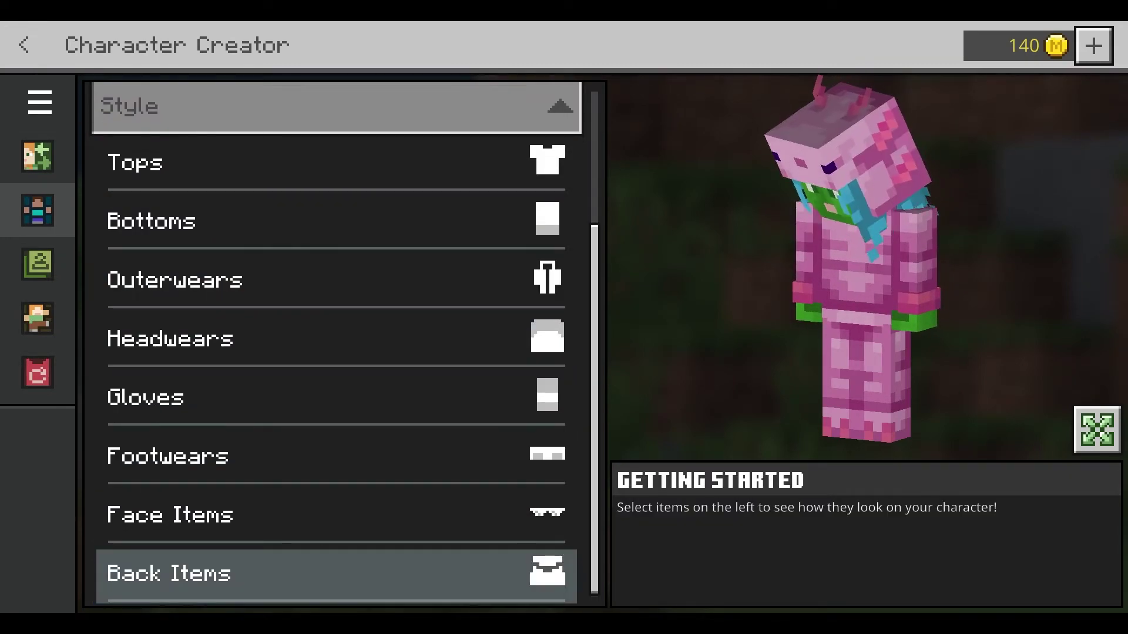
- Open Footwears, preview the Basic Flats, and return to the Style categories without equipping them
{"action": "left_click", "coordinate": [336, 459]}
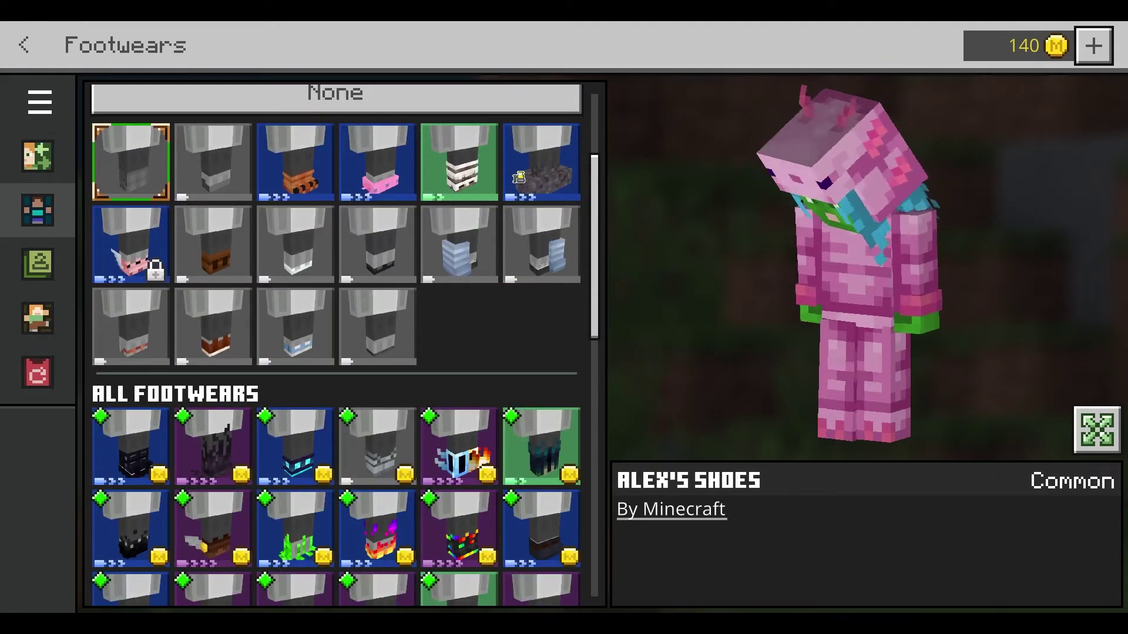
{"action": "left_click", "coordinate": [459, 244]}
{"action": "left_click", "coordinate": [377, 326]}
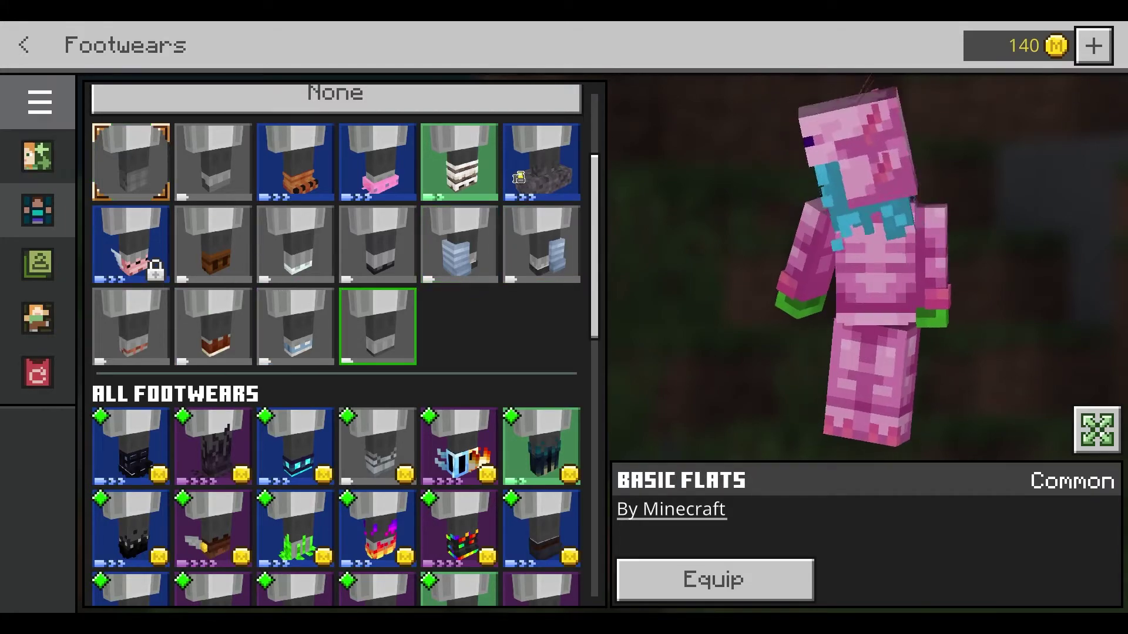
{"action": "left_click", "coordinate": [23, 45]}
- Open Face Items, equip the Decoy Mask, and return to the Style categories
{"action": "left_click", "coordinate": [336, 517]}
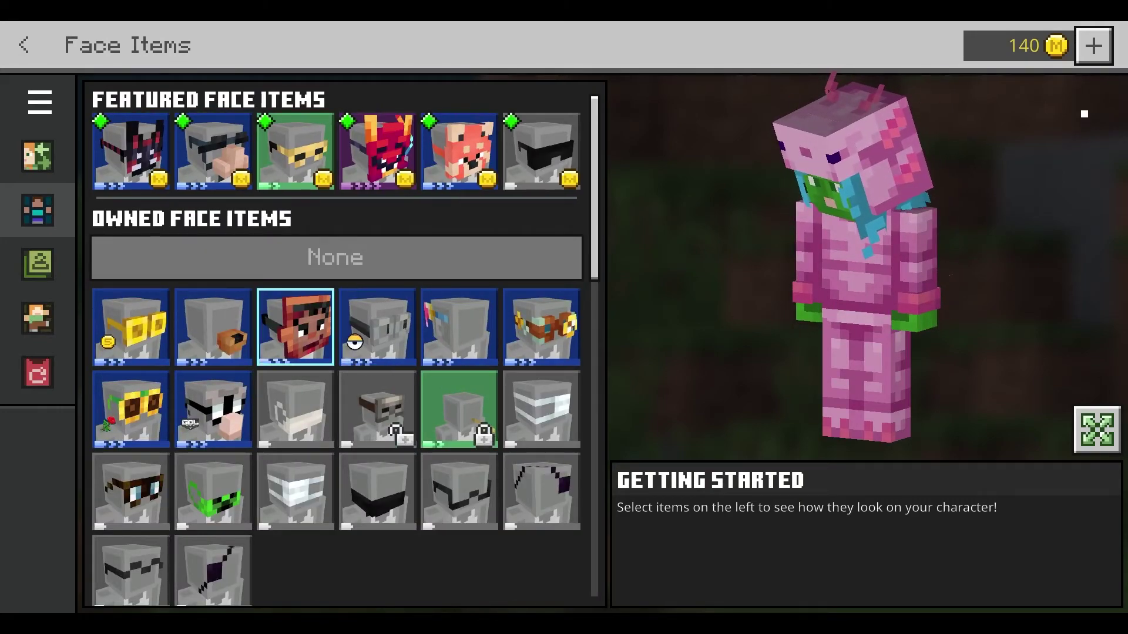
{"action": "key", "text": "Return"}
{"action": "key", "text": "Right"}
{"action": "key", "text": "Right"}
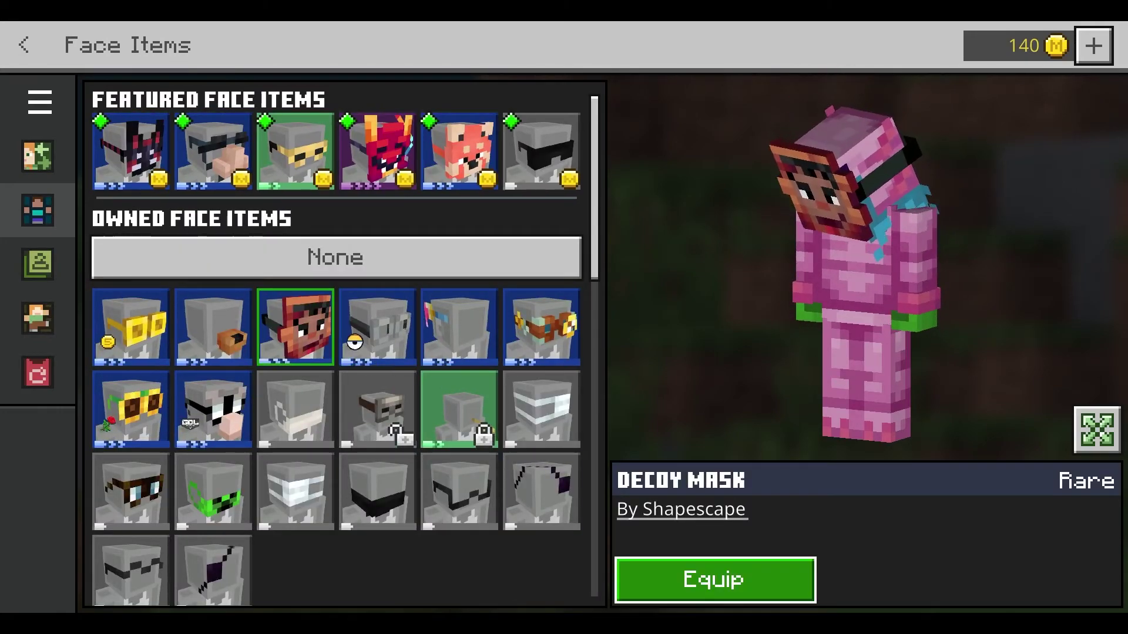
{"action": "key", "text": "Return"}
{"action": "key", "text": "Escape"}
- Open Back Items and equip the Aid Kit on the character
{"action": "key", "text": "Down"}
{"action": "key", "text": "Down"}
{"action": "key", "text": "Down"}
{"action": "key", "text": "Down"}
{"action": "key", "text": "Down"}
{"action": "key", "text": "Down"}
{"action": "key", "text": "Down"}
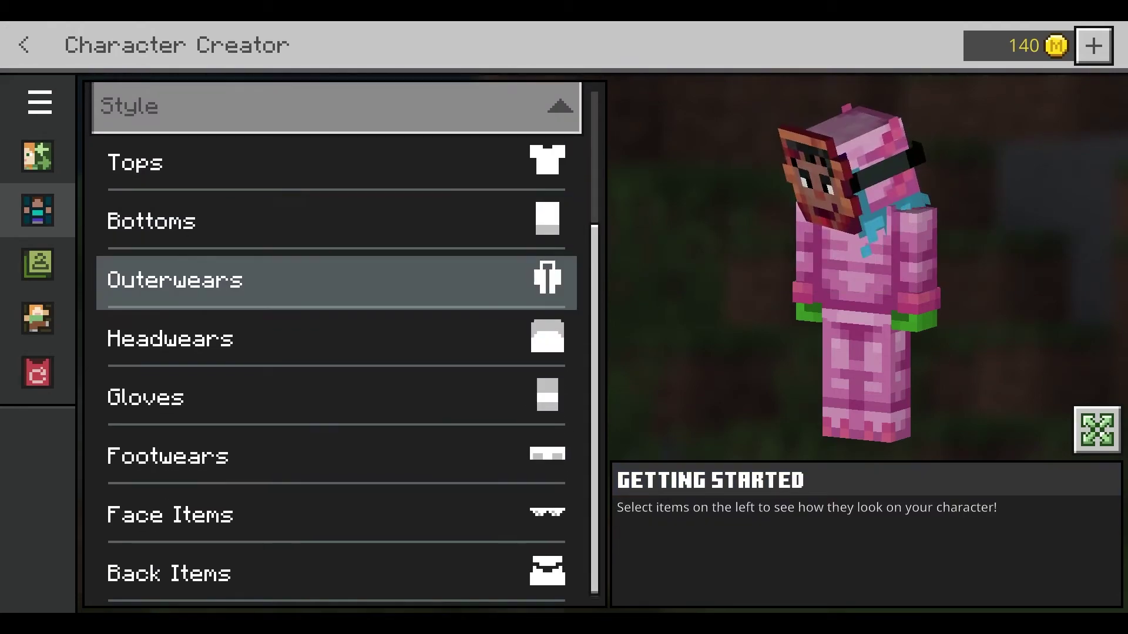
{"action": "key", "text": "Return"}
{"action": "key", "text": "Up"}
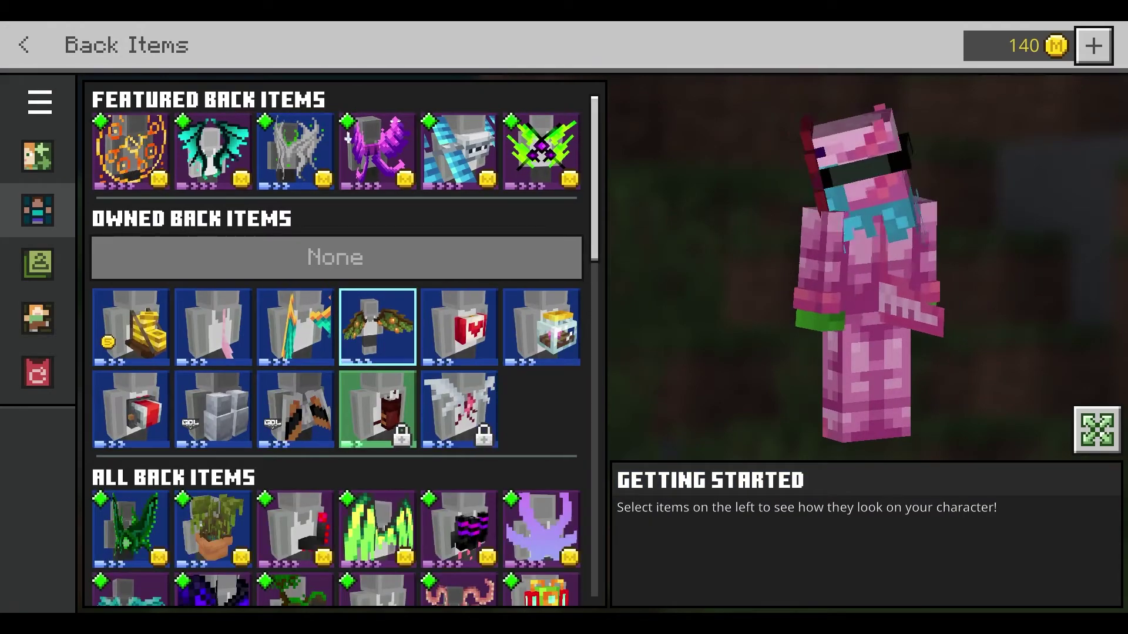
{"action": "key", "text": "Right"}
{"action": "key", "text": "Tab"}
{"action": "key", "text": "Return"}
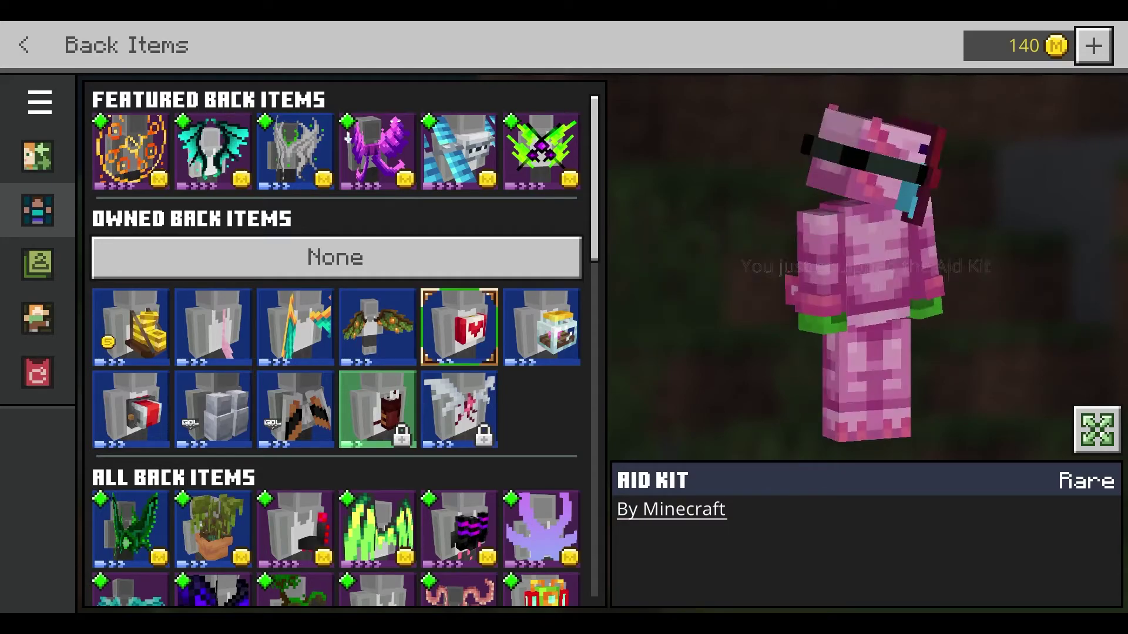
- Leave Back Items and exit the Character Creator to the Dressing Room, saving the character
{"action": "key", "text": "Escape"}
{"action": "key", "text": "Down"}
{"action": "key", "text": "Down"}
{"action": "key", "text": "Down"}
{"action": "key", "text": "Down"}
{"action": "key", "text": "Escape"}
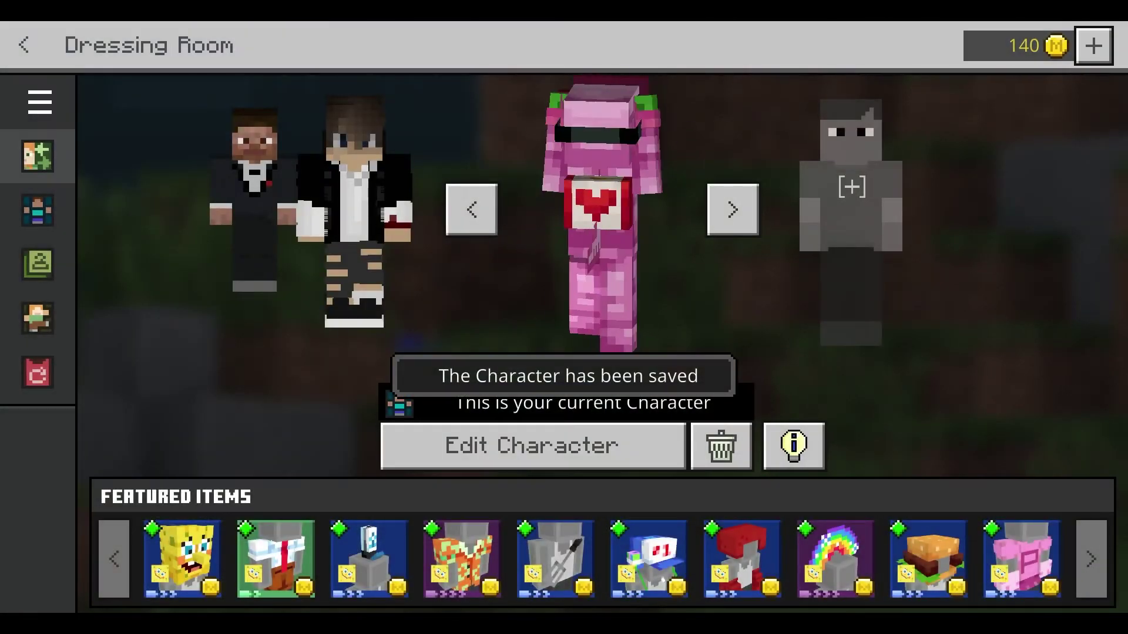
- Switch to the imported classic skin in the Dressing Room and back to the axolotl onesie character
{"action": "key", "text": "Right"}
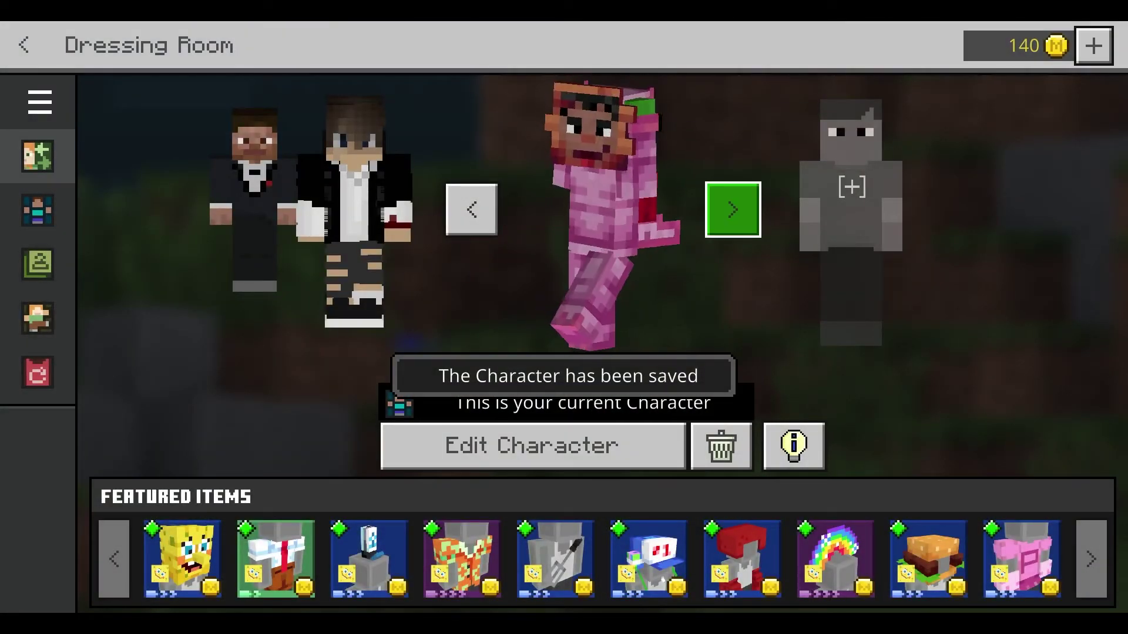
{"action": "key", "text": "Left"}
{"action": "key", "text": "Return"}
{"action": "key", "text": "Right"}
{"action": "key", "text": "Left"}
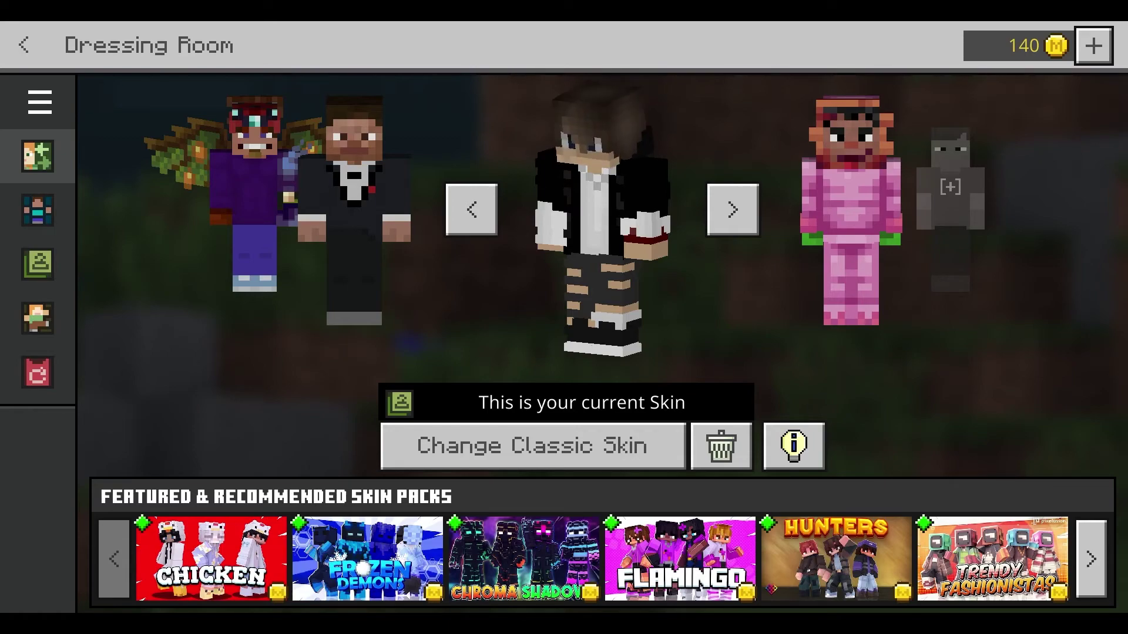
{"action": "key", "text": "Right"}
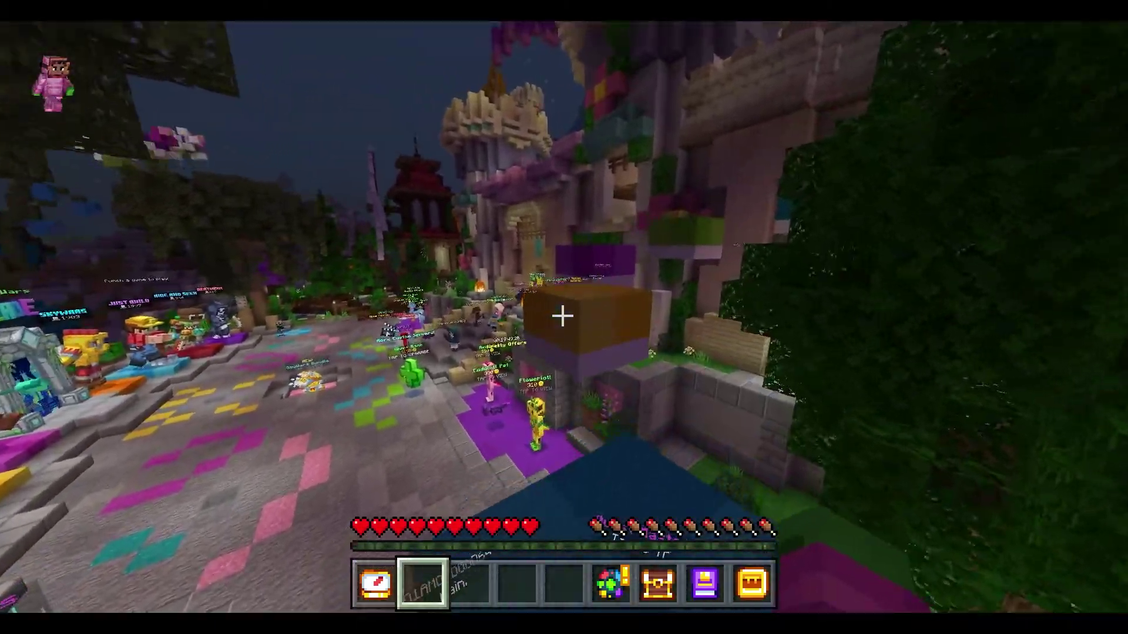
{"action": "key", "text": "w"}
{"action": "key", "text": "space"}
{"action": "key", "text": "space"}
{"action": "key", "text": "space"}
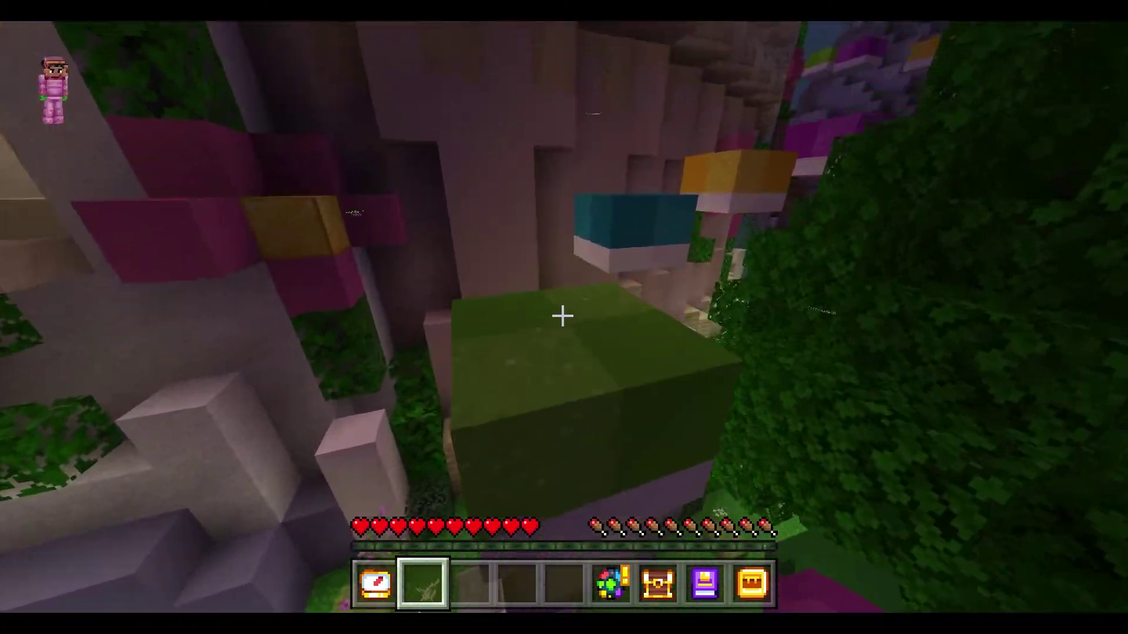
{"action": "key", "text": "w"}
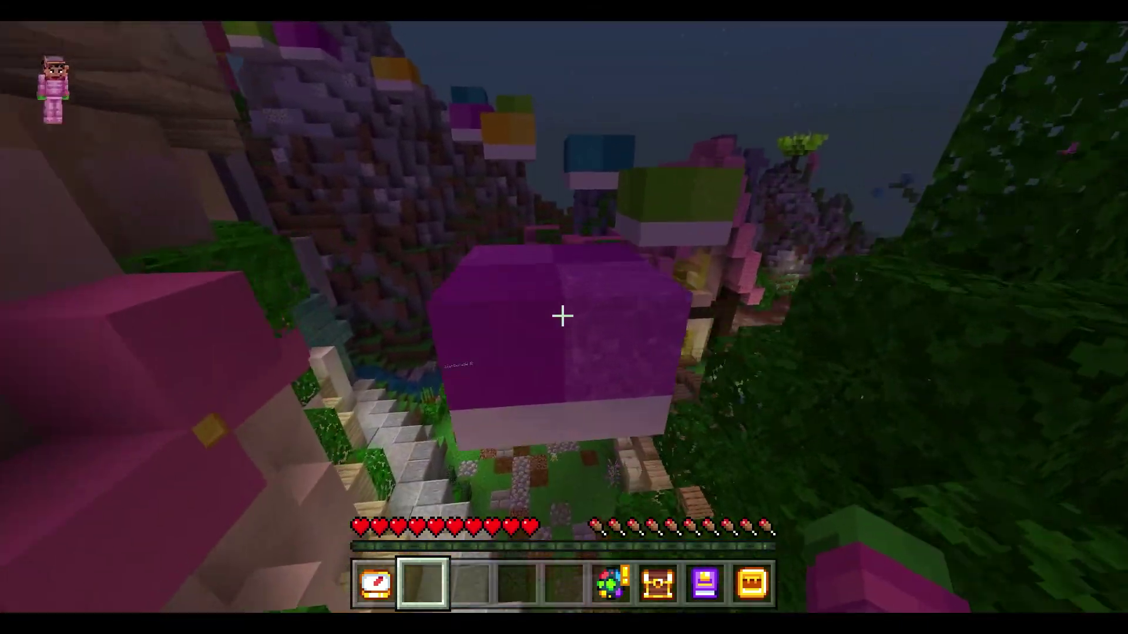
{"action": "key", "text": "w"}
{"action": "key", "text": "space"}
{"action": "key", "text": "space"}
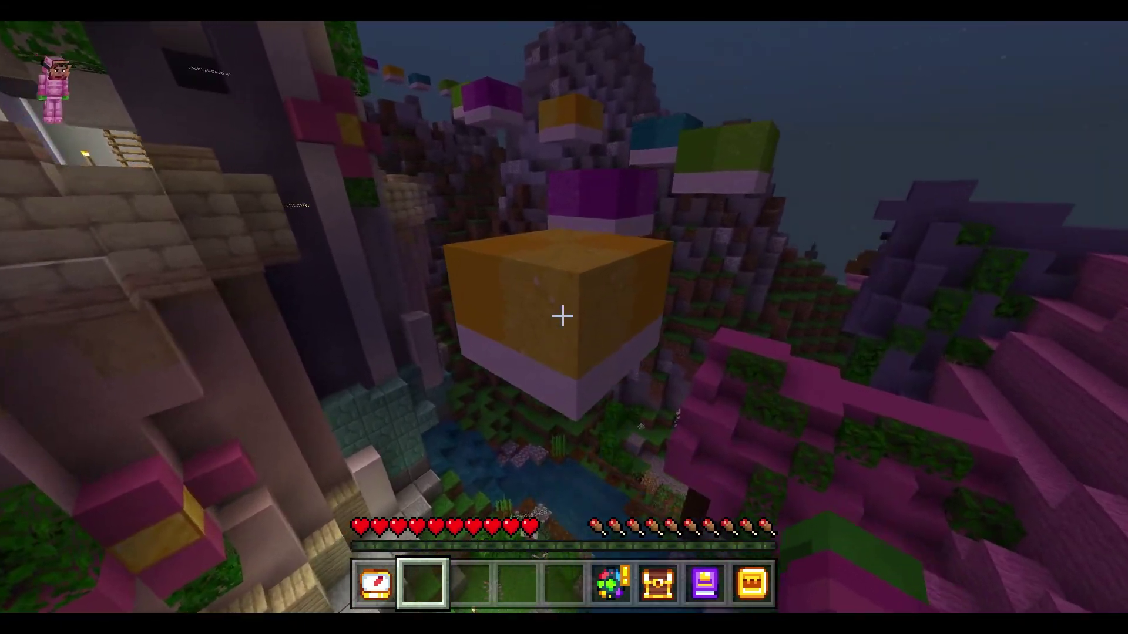
{"action": "key", "text": "w"}
{"action": "key", "text": "w"}
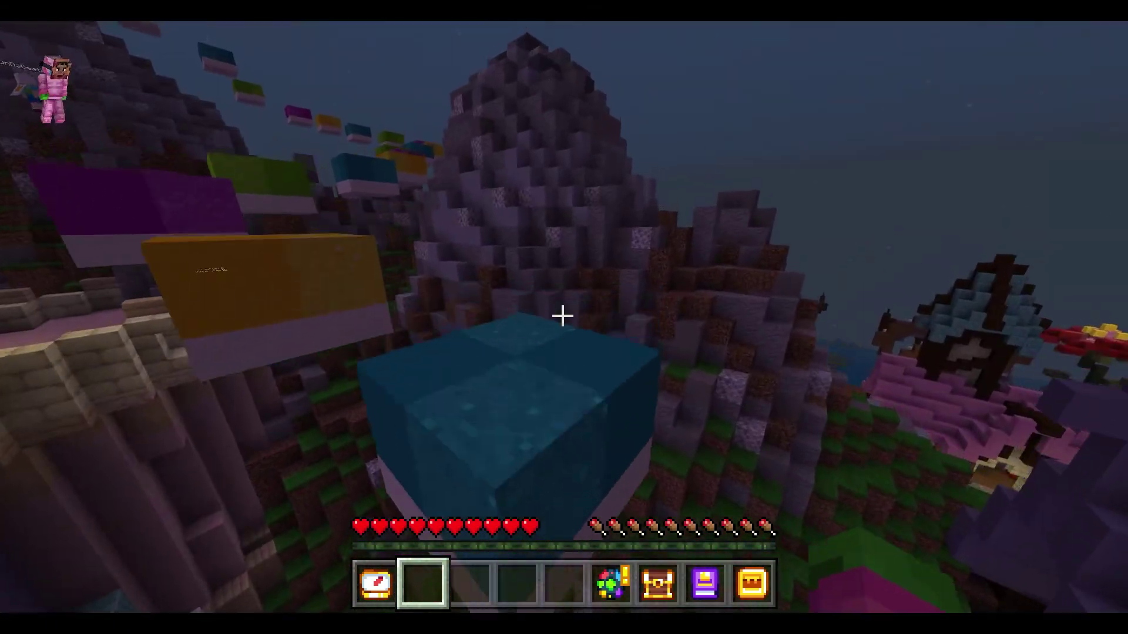
{"action": "key", "text": "w"}
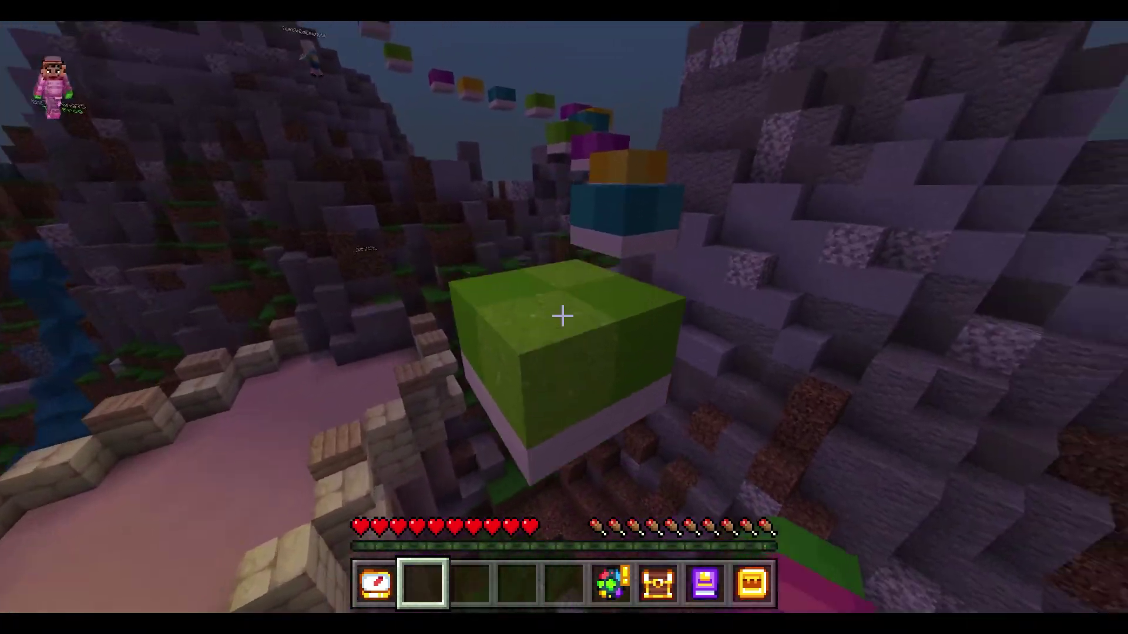
{"action": "key", "text": "w"}
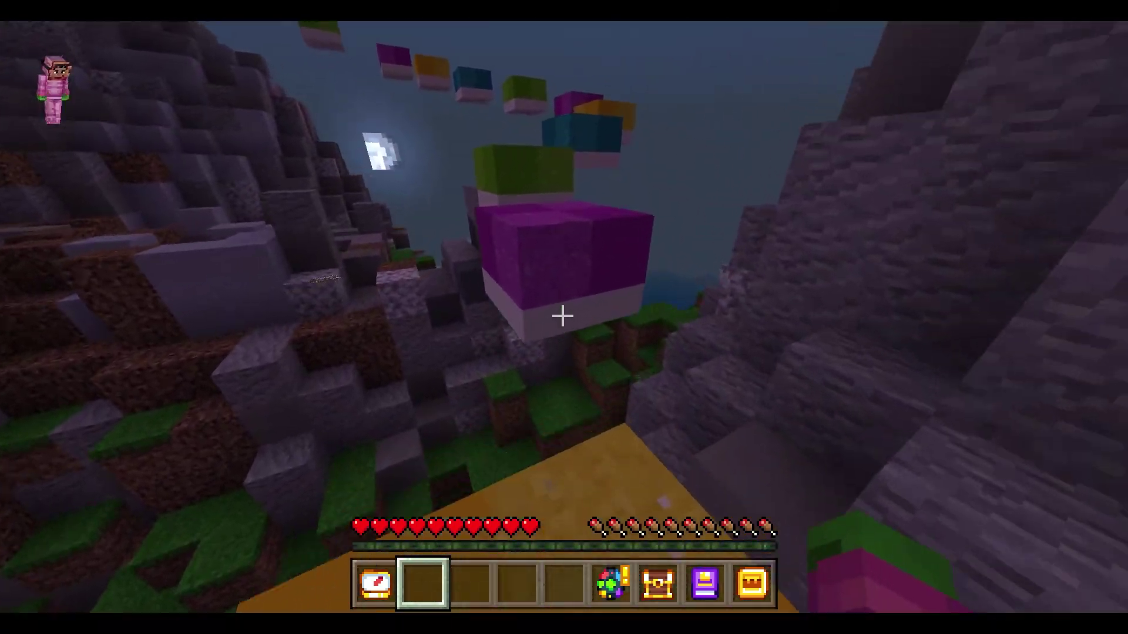
{"action": "key", "text": "w"}
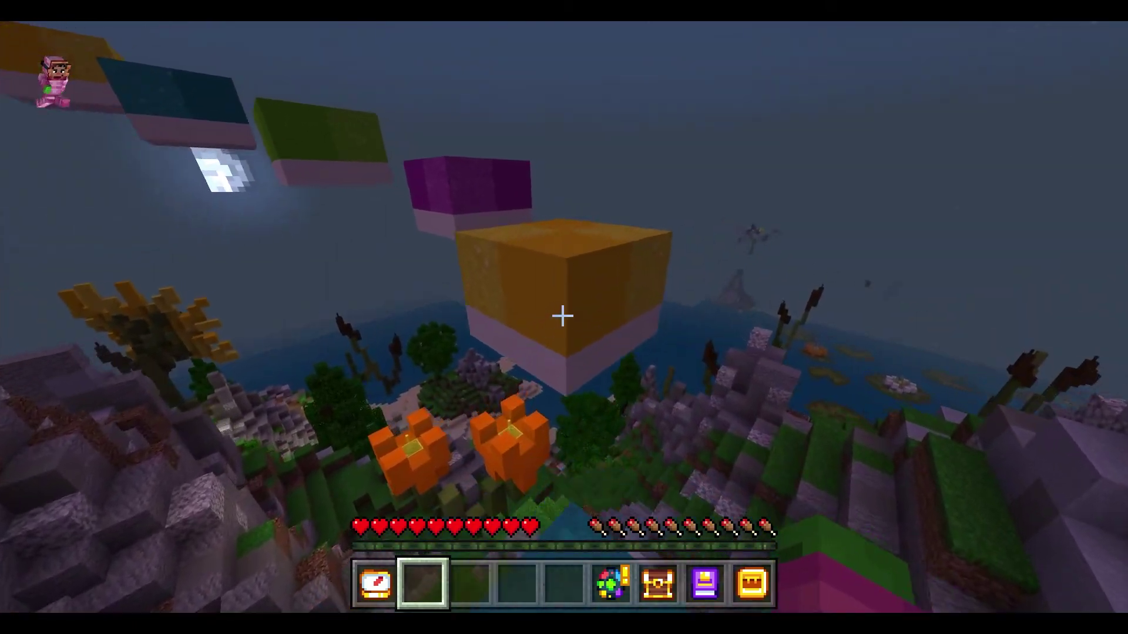